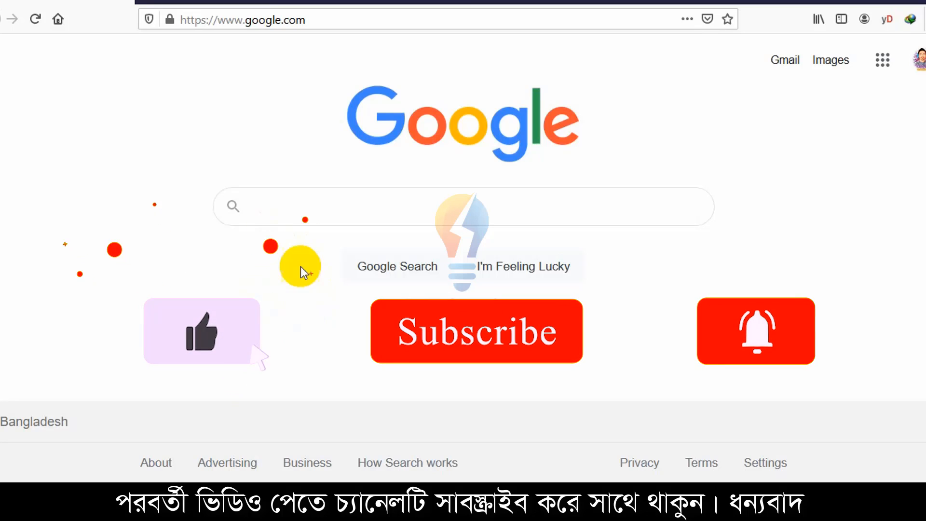
Search Google for "birth certificate apply" and open the bdris.gov.bd result
{"action": "left_click", "coordinate": [302, 209]}
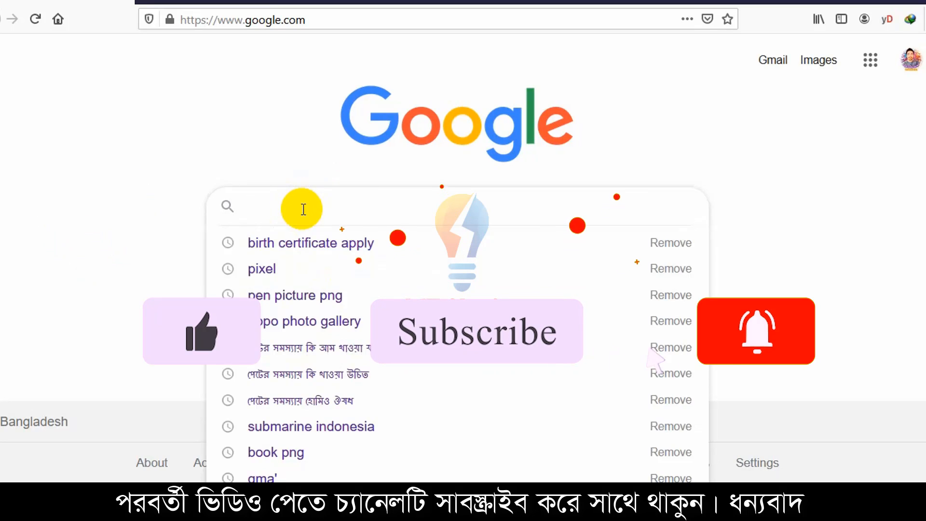
{"action": "type", "text": "birth"}
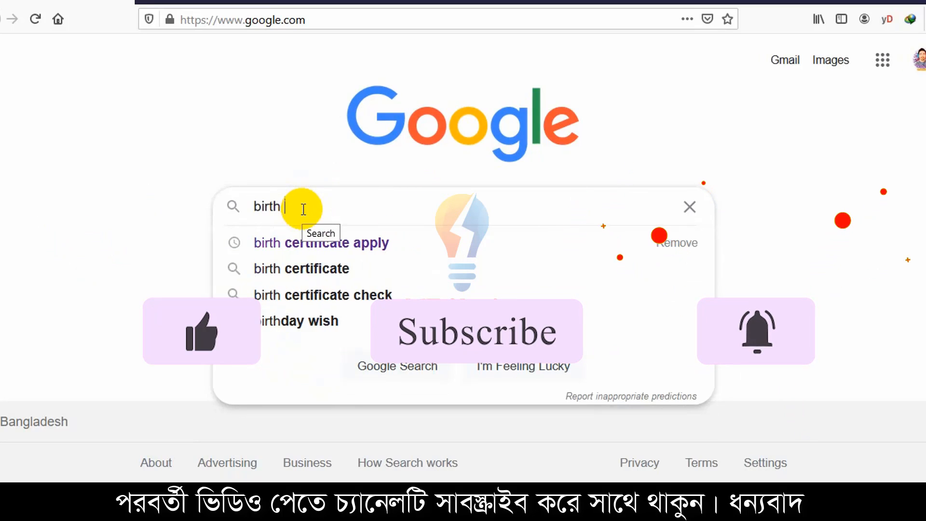
{"action": "type", "text": " cer"}
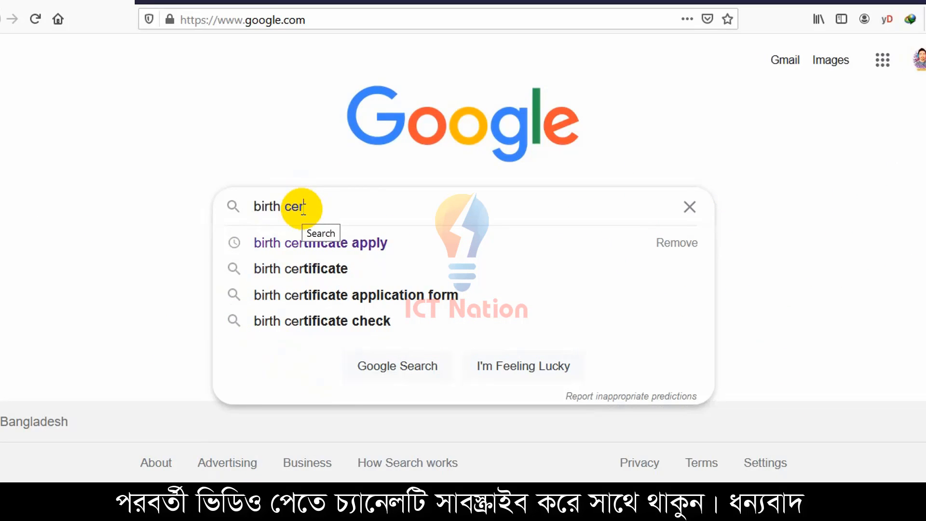
{"action": "left_click", "coordinate": [332, 241]}
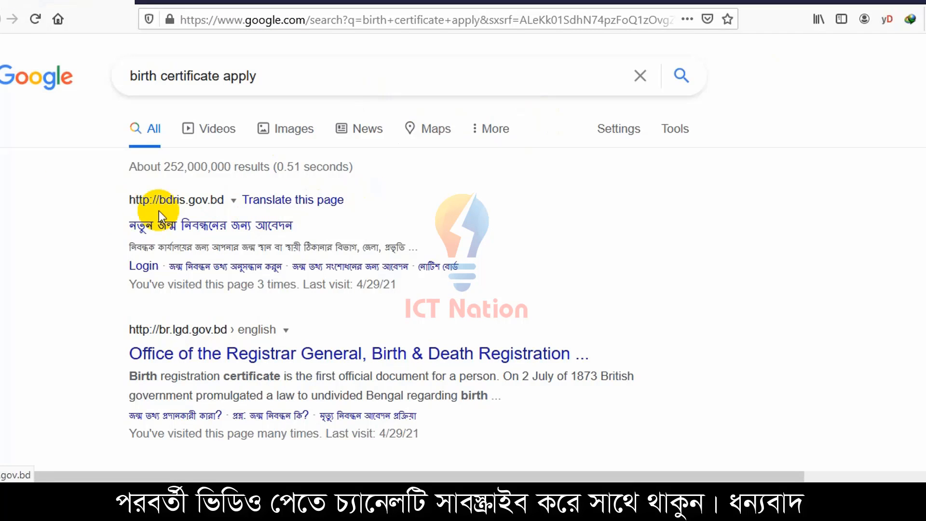
{"action": "left_click", "coordinate": [199, 202]}
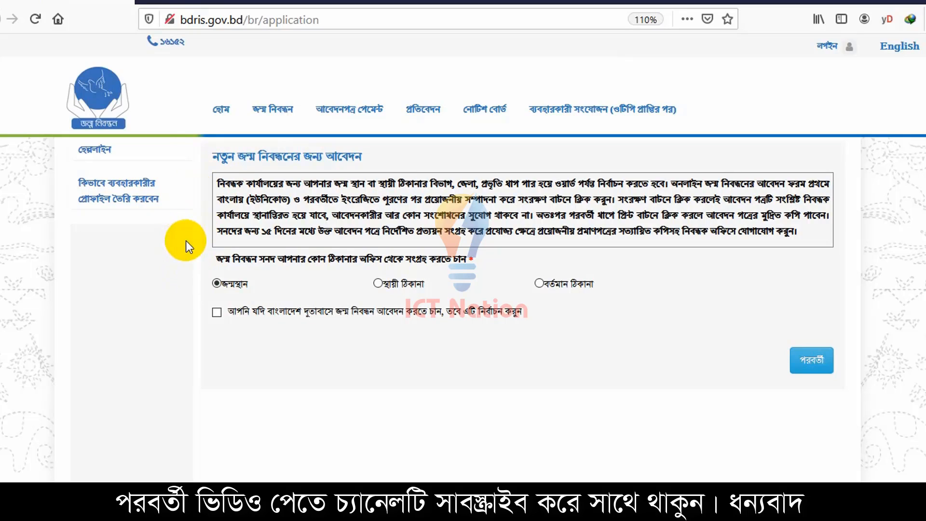
Open the new birth registration application (জন্ম নিবন্ধন আবেদন) from the site's birth registration options
{"action": "left_click", "coordinate": [221, 120]}
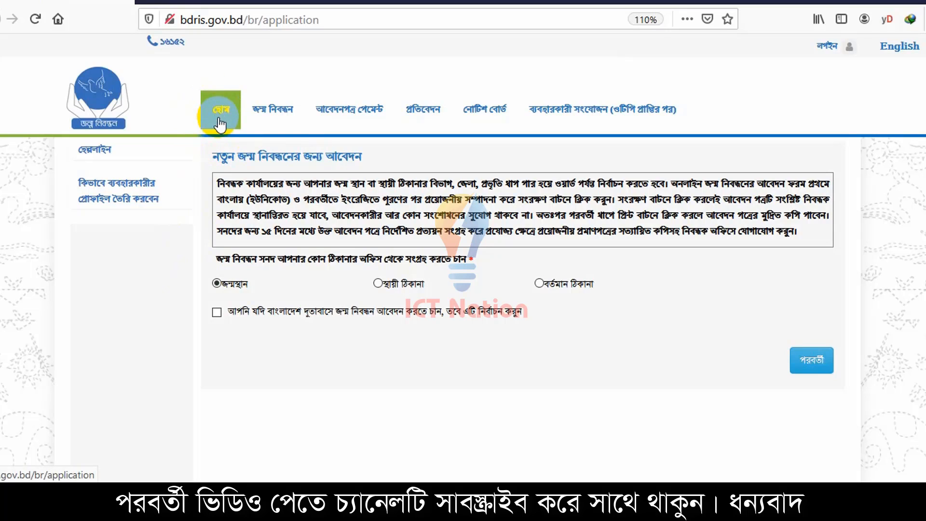
{"action": "mouse_move", "coordinate": [274, 117]}
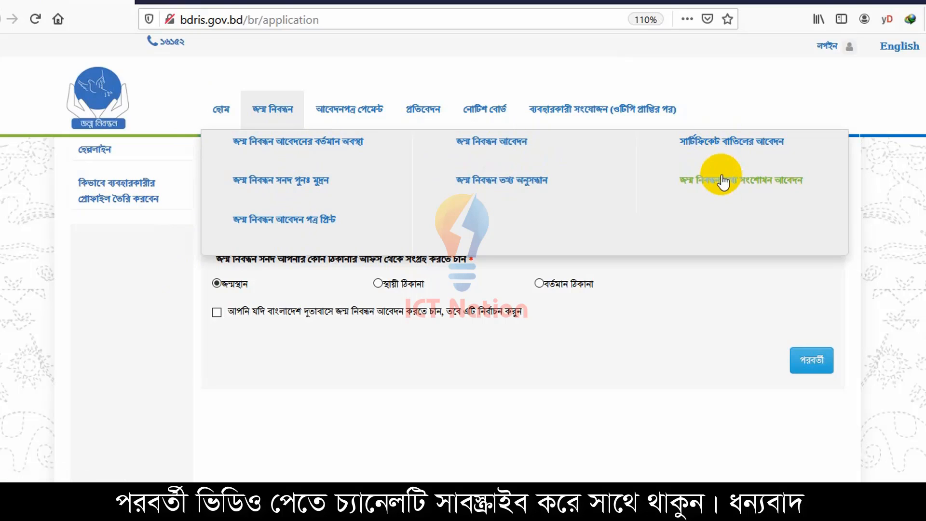
{"action": "left_click", "coordinate": [492, 142]}
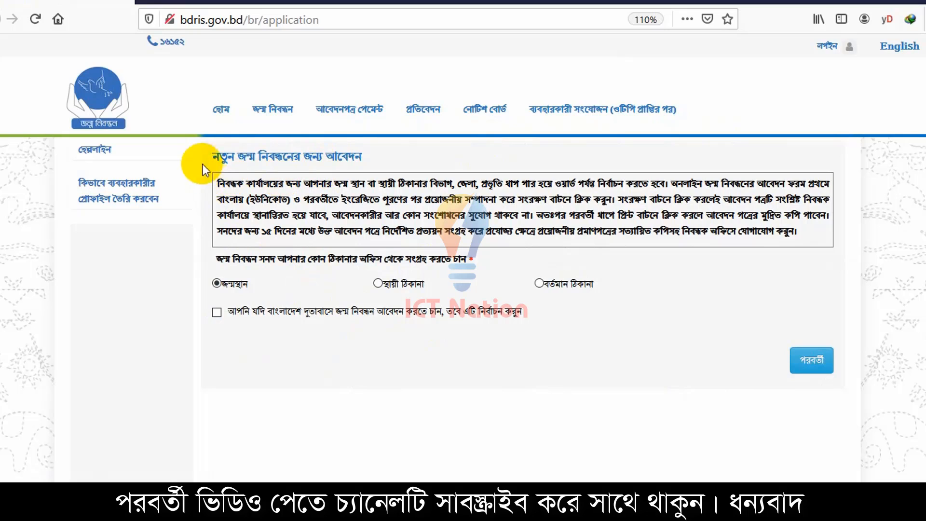
Read the application's title, its instructions and the question about which address's office should issue the certificate
{"action": "left_click_drag", "start_coordinate": [212, 155], "coordinate": [372, 155]}
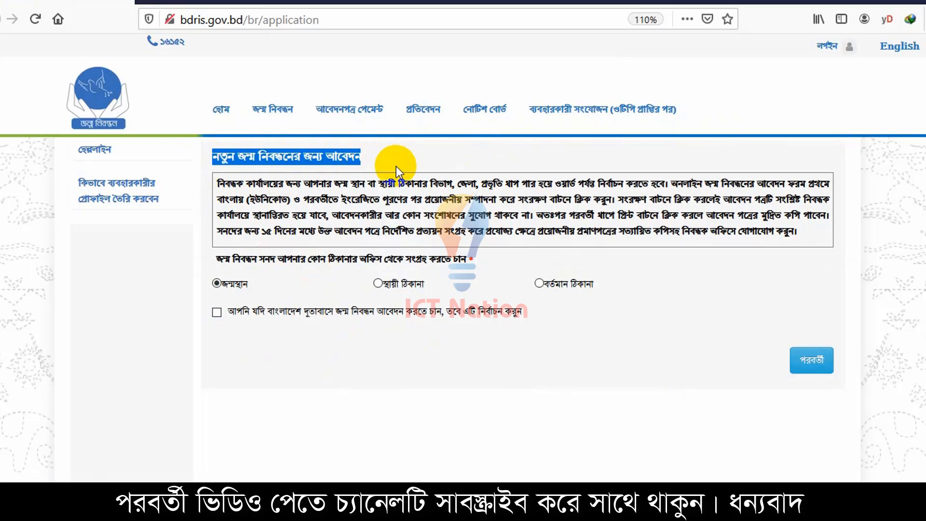
{"action": "left_click", "coordinate": [222, 198]}
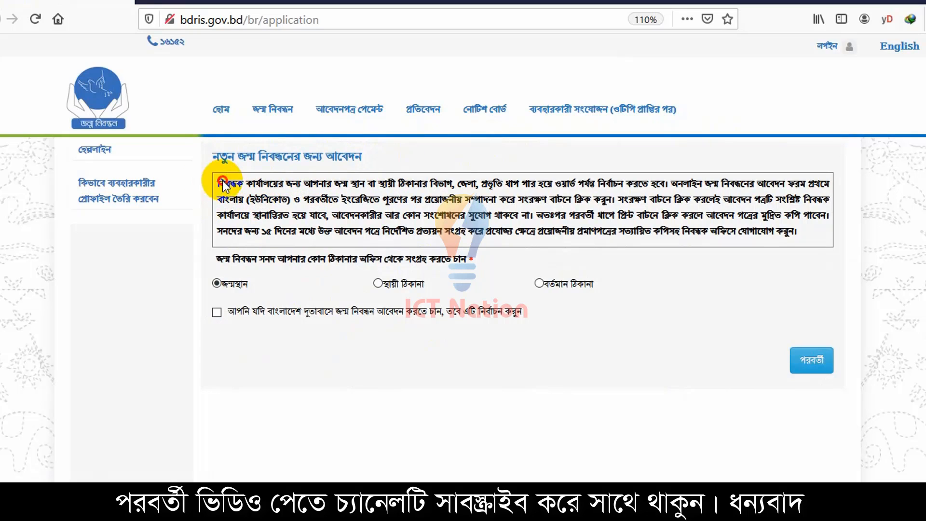
{"action": "left_click_drag", "start_coordinate": [223, 184], "coordinate": [763, 230]}
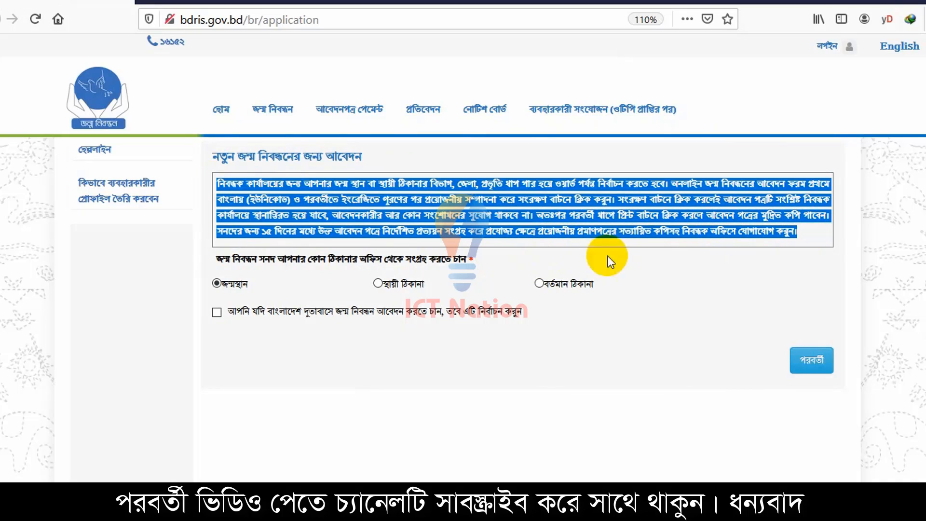
{"action": "left_click", "coordinate": [322, 285]}
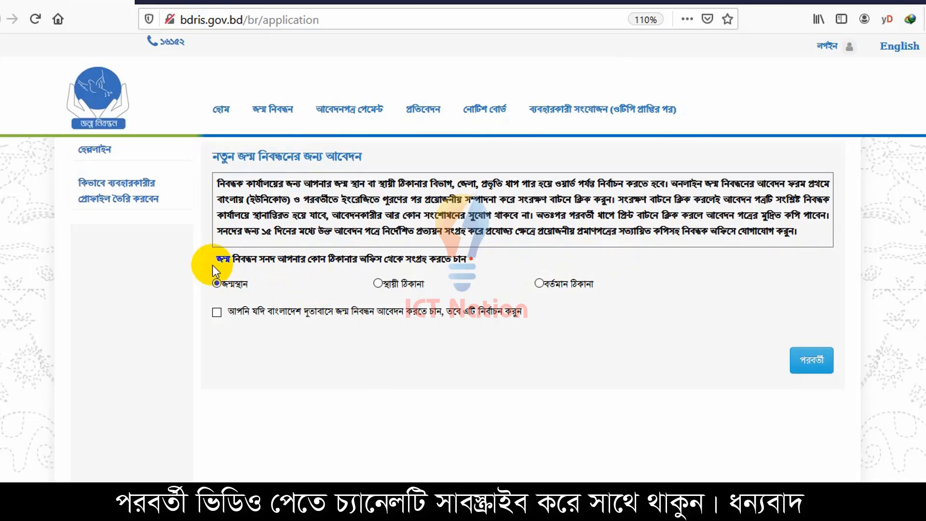
{"action": "left_click_drag", "start_coordinate": [213, 266], "coordinate": [470, 259]}
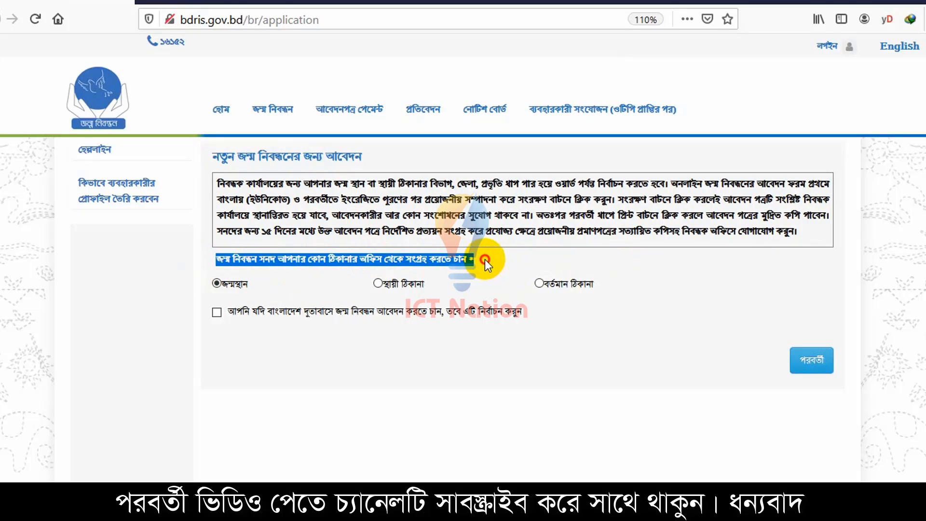
{"action": "left_click", "coordinate": [308, 282]}
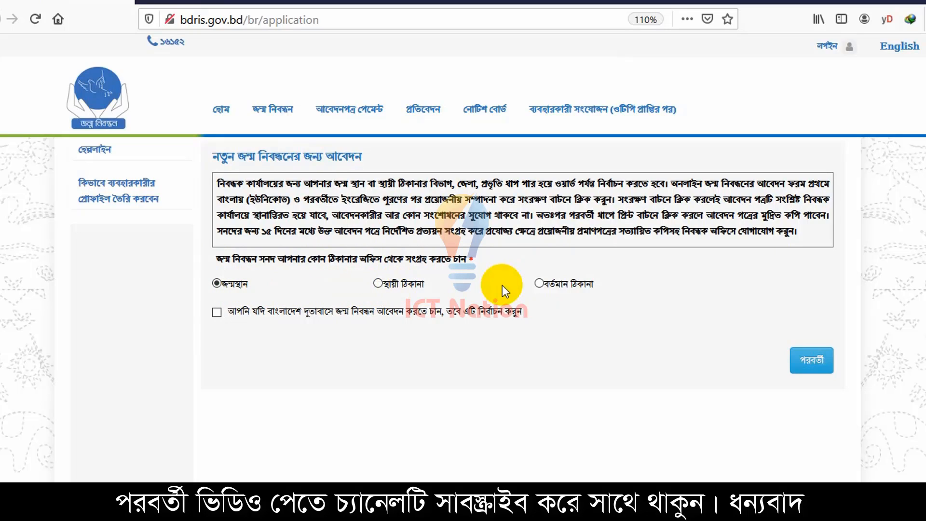
{"action": "left_click", "coordinate": [539, 283]}
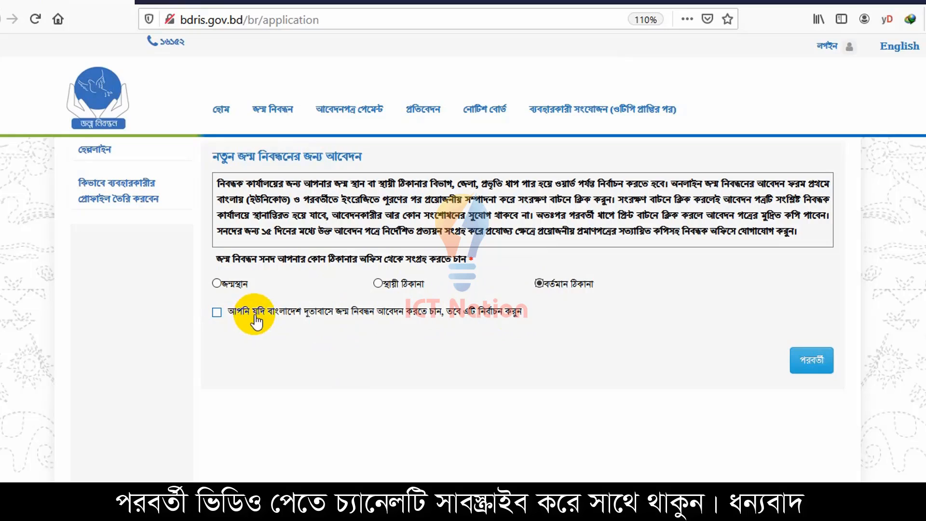
{"action": "left_click", "coordinate": [216, 312]}
{"action": "left_click", "coordinate": [379, 385]}
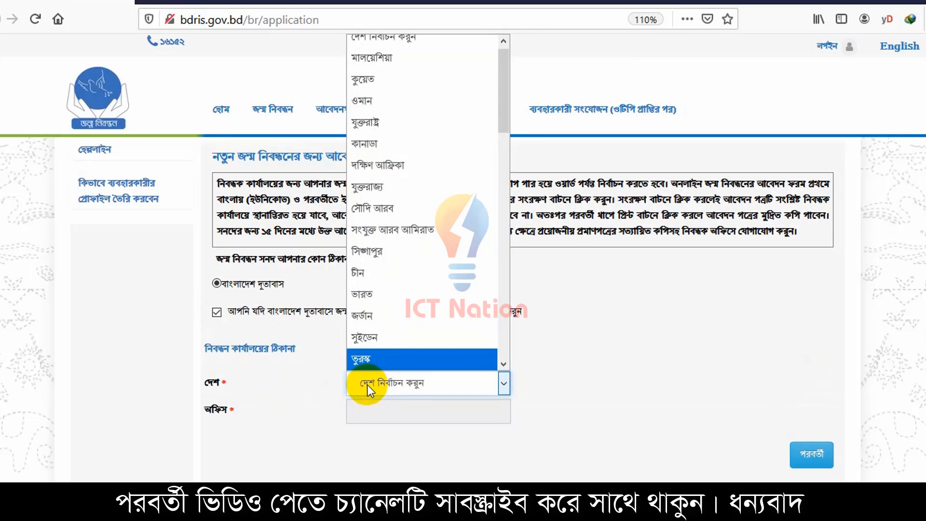
{"action": "left_click", "coordinate": [253, 375]}
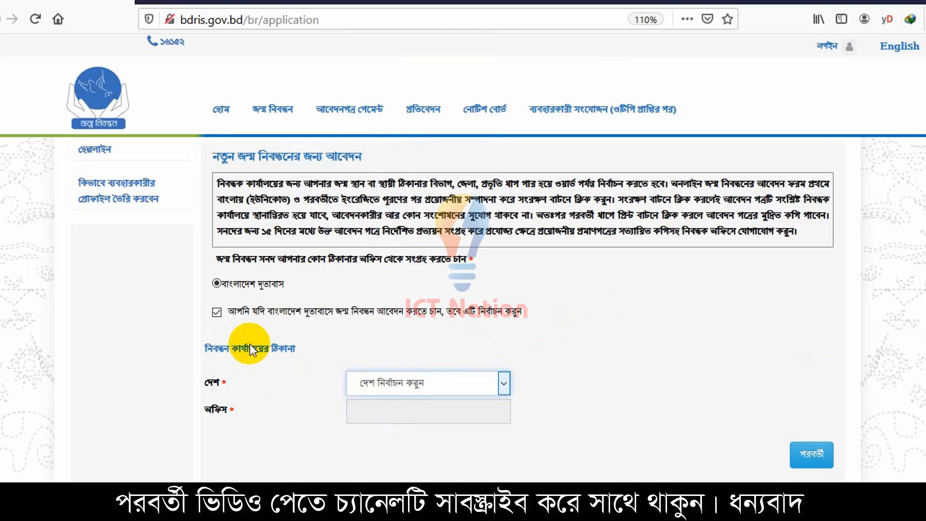
{"action": "left_click", "coordinate": [218, 311]}
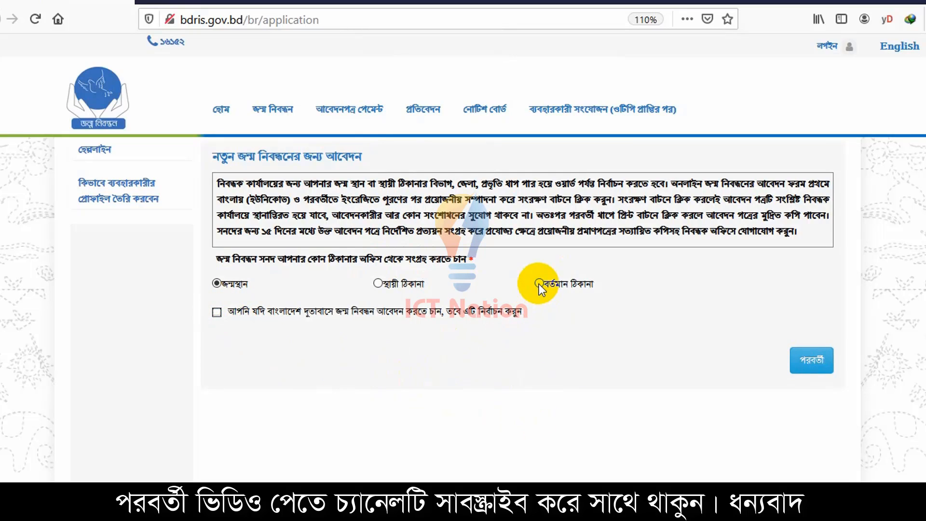
Continue with the birthplace (জন্মস্থান) office option to the form for the registrant's identity and birthplace address
{"action": "left_click", "coordinate": [814, 362]}
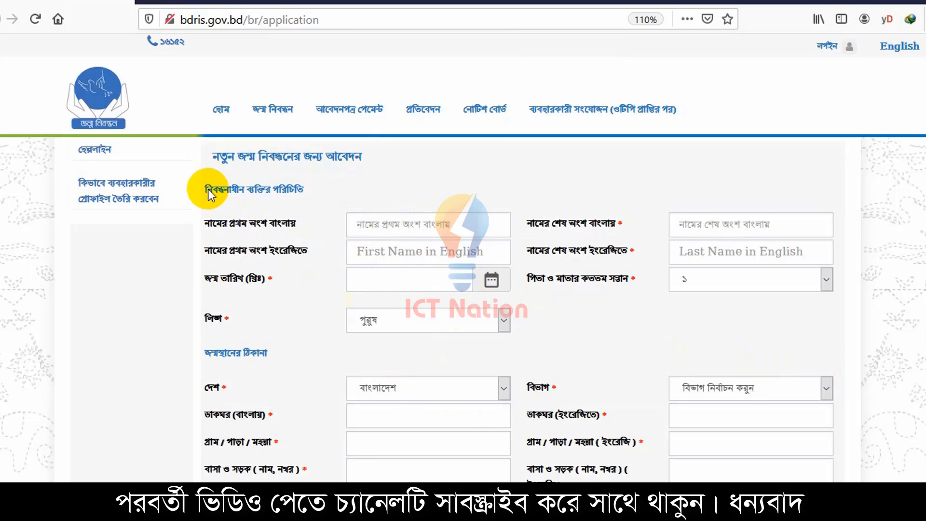
{"action": "left_click_drag", "start_coordinate": [206, 188], "coordinate": [300, 186]}
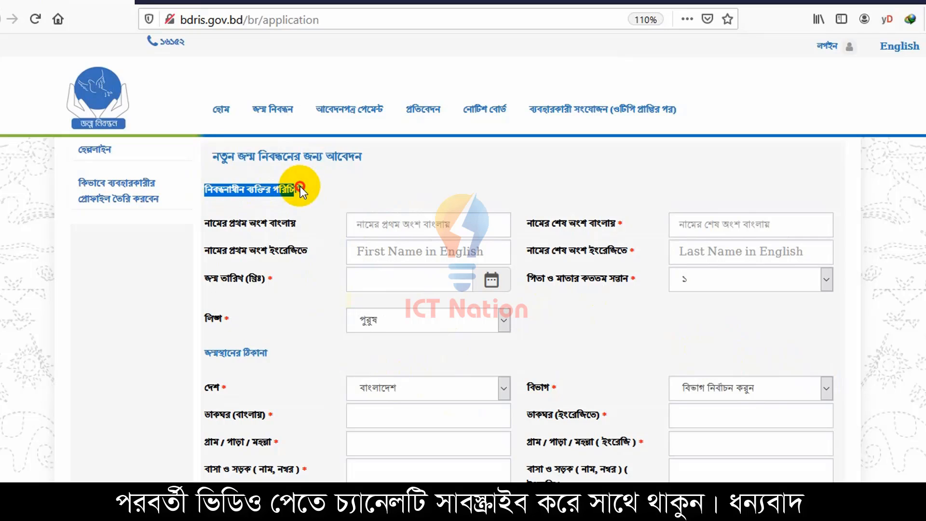
{"action": "left_click", "coordinate": [323, 209]}
{"action": "scroll", "coordinate": [322, 210], "scroll_direction": "down", "scroll_amount": 2}
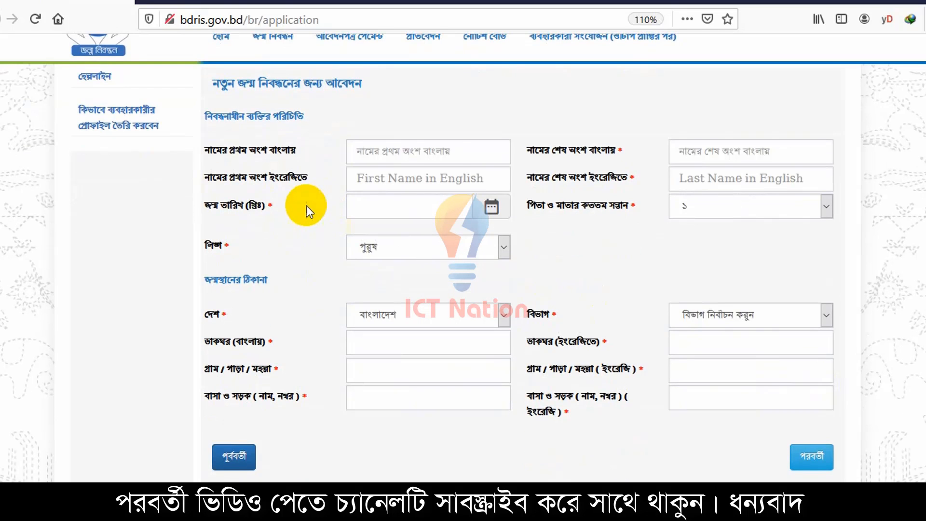
Fill in the registrant's first and last names in Bangla
{"action": "left_click", "coordinate": [364, 150]}
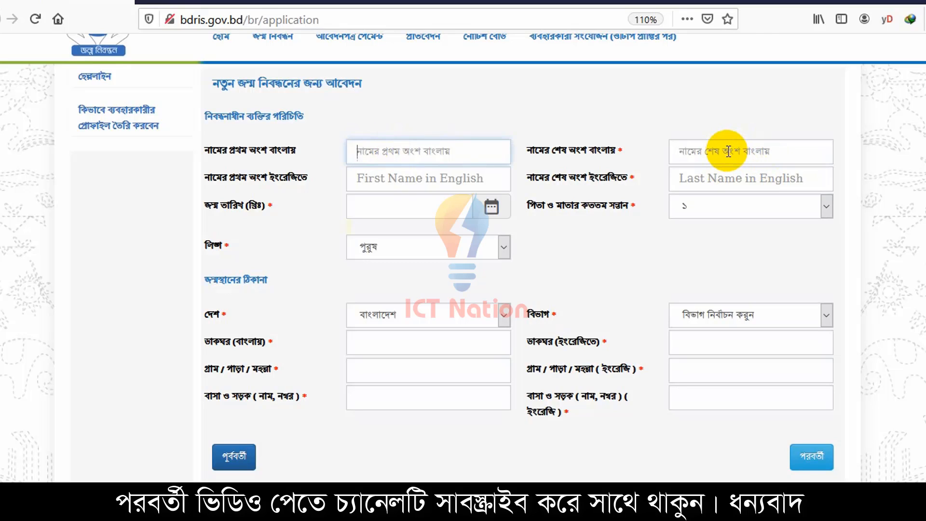
{"action": "left_click", "coordinate": [440, 151]}
{"action": "left_click", "coordinate": [369, 171]}
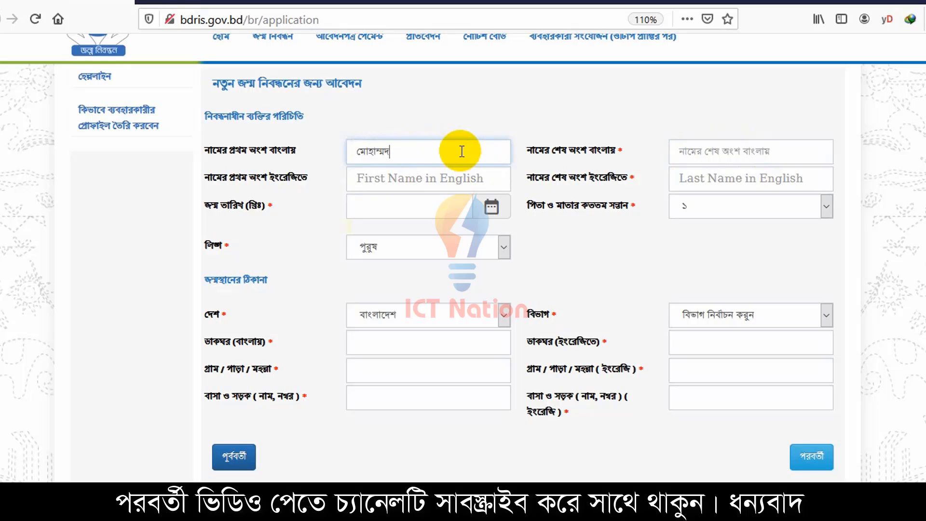
{"action": "left_click", "coordinate": [696, 151]}
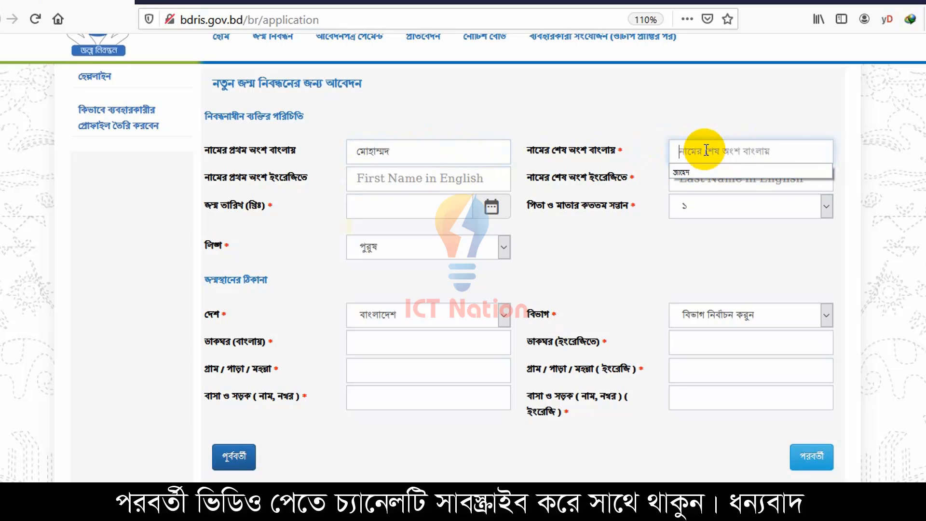
{"action": "left_click", "coordinate": [695, 171]}
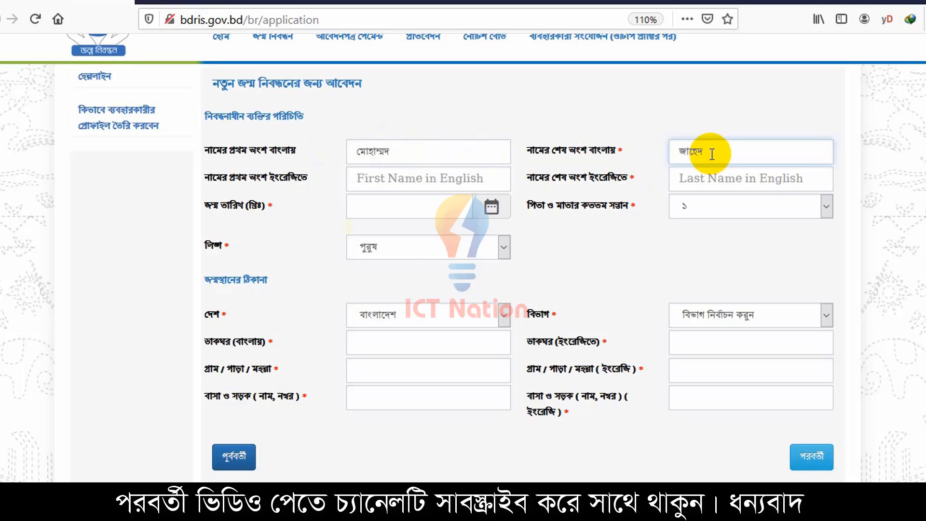
{"action": "left_click", "coordinate": [694, 152]}
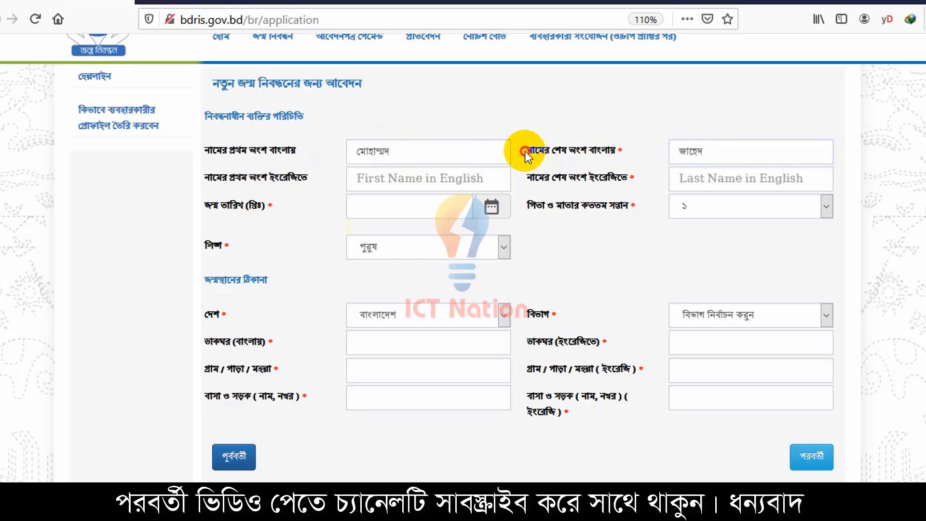
{"action": "left_click_drag", "start_coordinate": [524, 151], "coordinate": [618, 150]}
{"action": "double_click", "coordinate": [690, 151]}
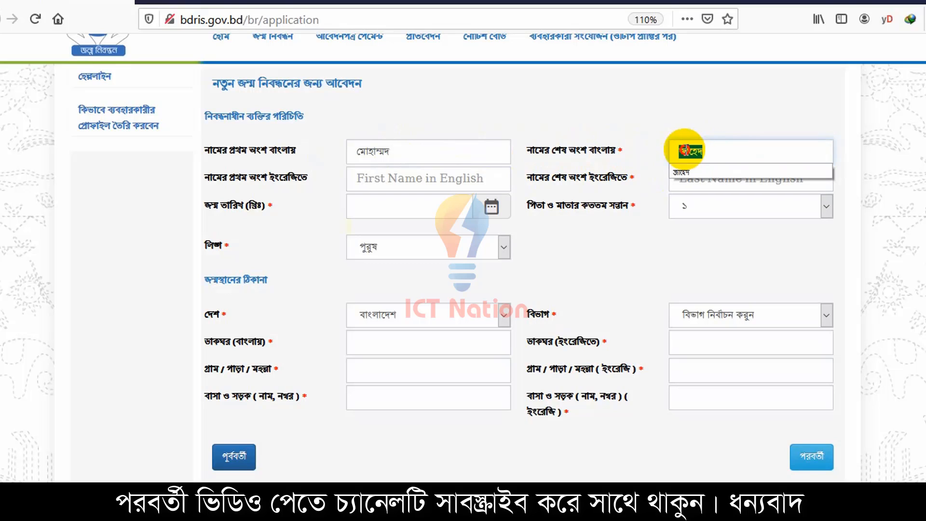
{"action": "left_click_drag", "start_coordinate": [398, 147], "coordinate": [326, 153]}
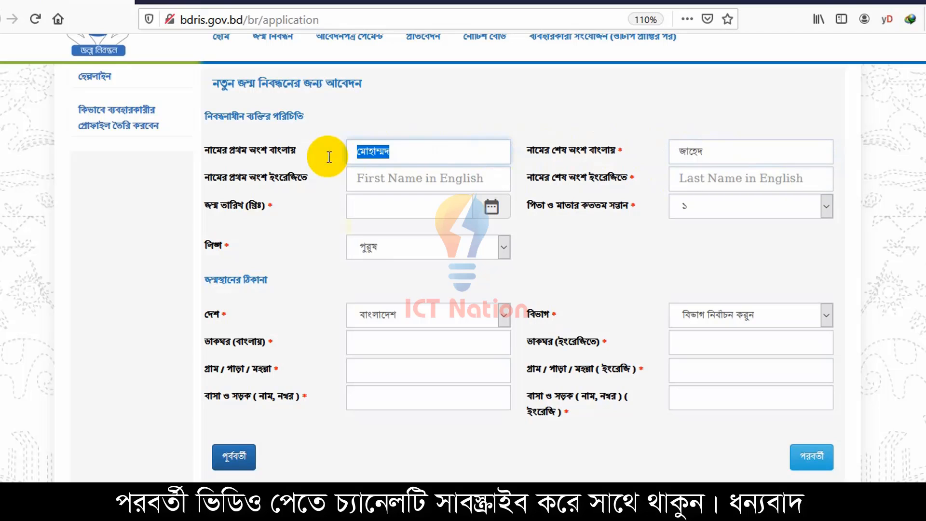
{"action": "left_click", "coordinate": [537, 120]}
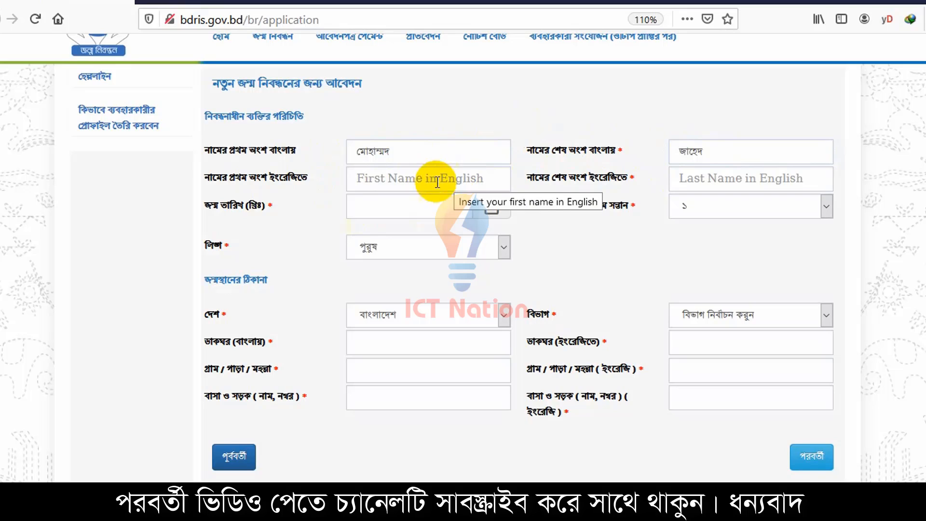
Fill in the registrant's first and last names in English
{"action": "left_click", "coordinate": [422, 179]}
{"action": "left_click", "coordinate": [406, 198]}
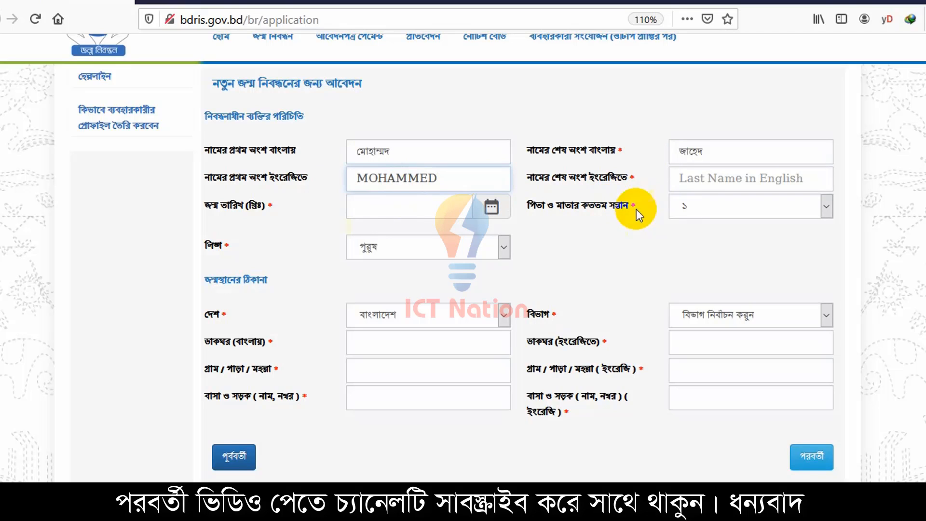
{"action": "left_click", "coordinate": [717, 179]}
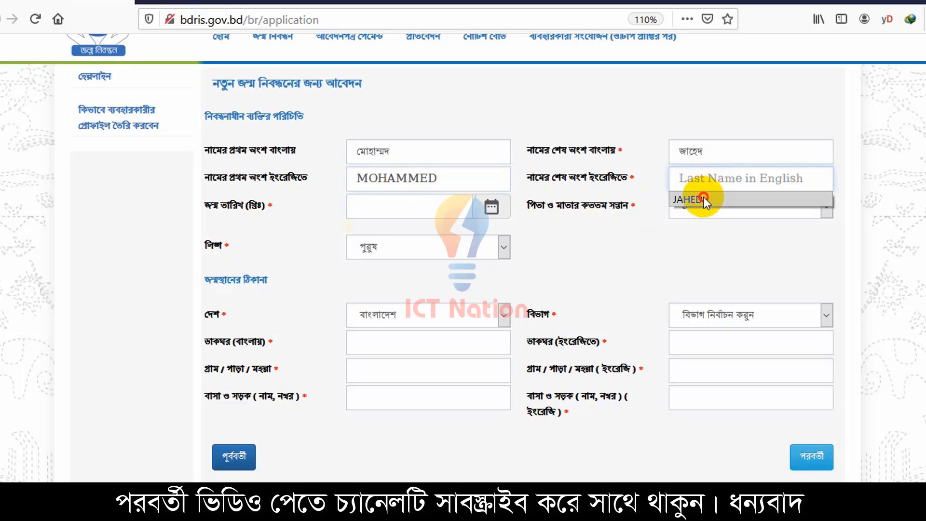
{"action": "left_click", "coordinate": [703, 196]}
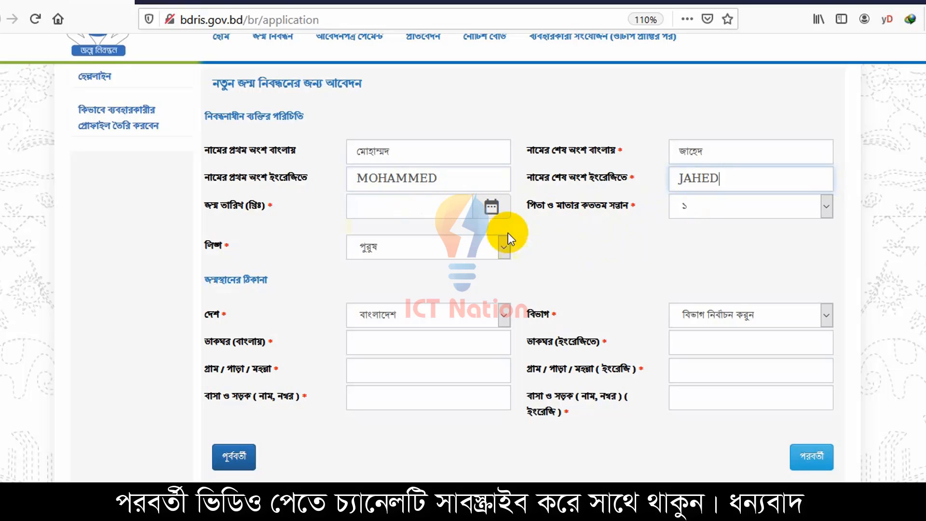
Pick the registrant's date of birth, choosing its year, month and day in the calendar
{"action": "left_click", "coordinate": [364, 205]}
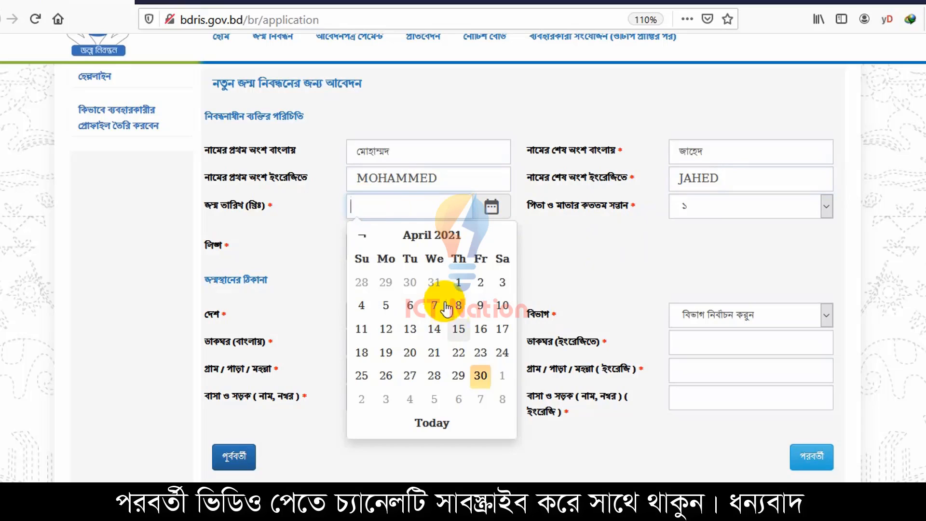
{"action": "left_click", "coordinate": [437, 239]}
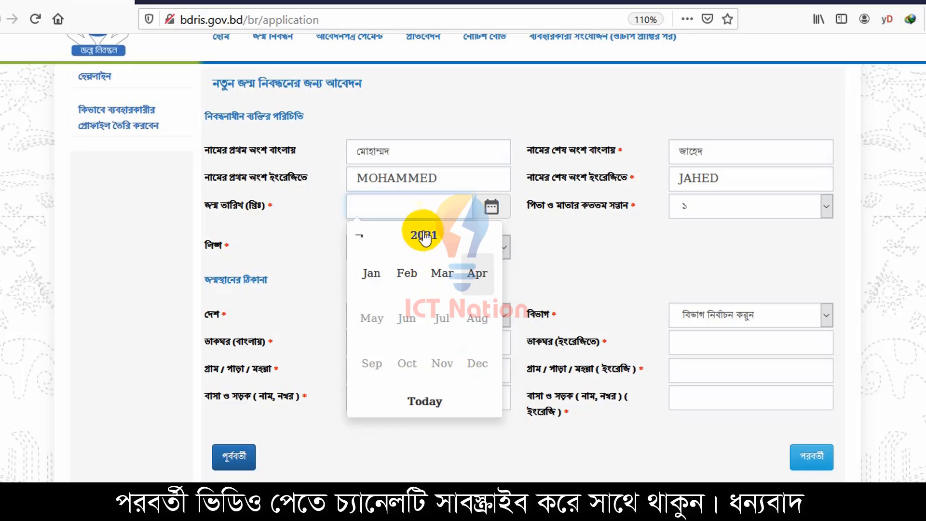
{"action": "left_click", "coordinate": [426, 237]}
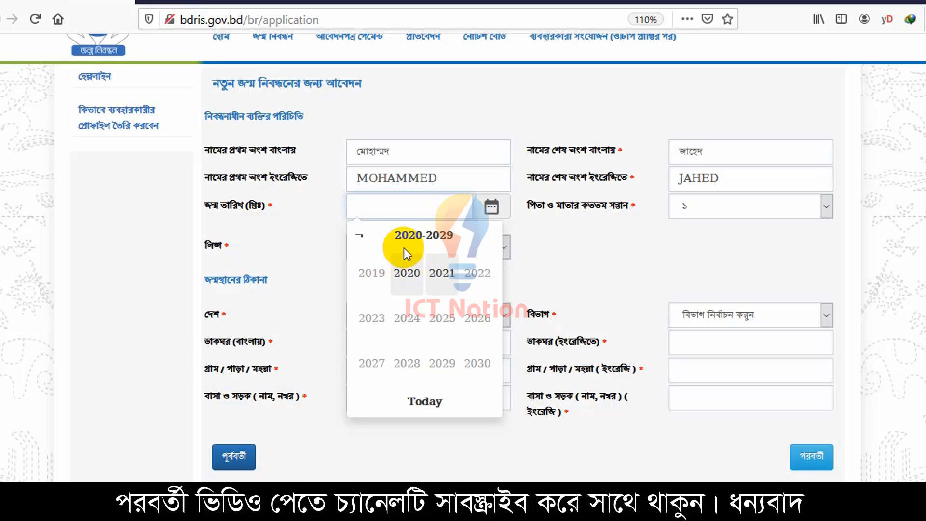
{"action": "left_click", "coordinate": [360, 237]}
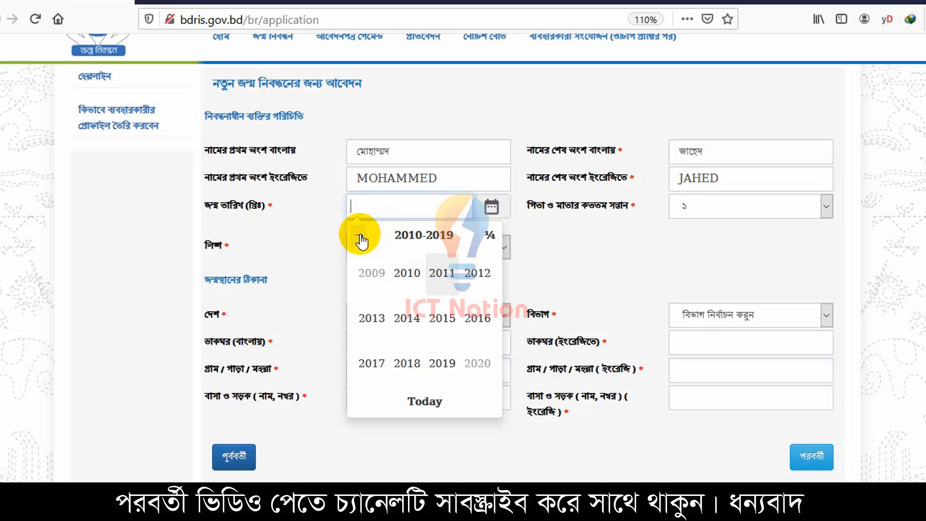
{"action": "left_click", "coordinate": [360, 237]}
{"action": "left_click", "coordinate": [360, 237]}
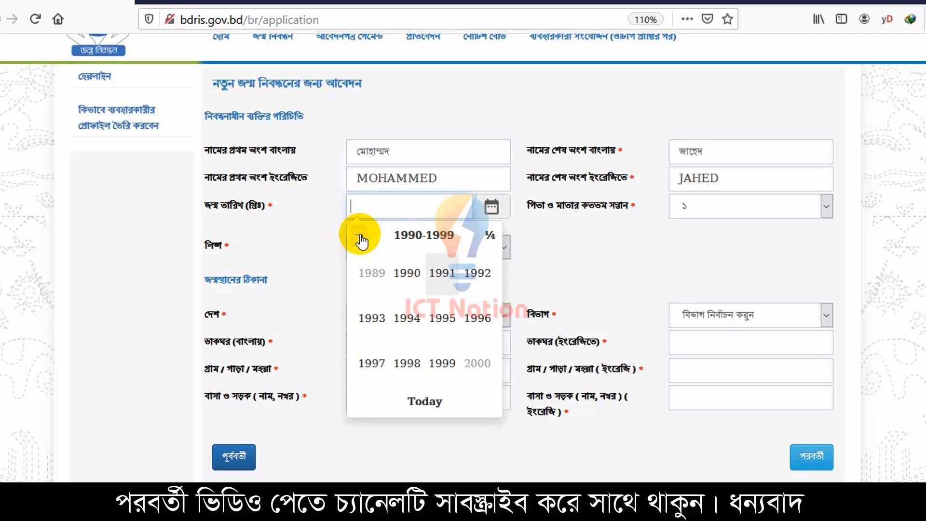
{"action": "left_click", "coordinate": [360, 238]}
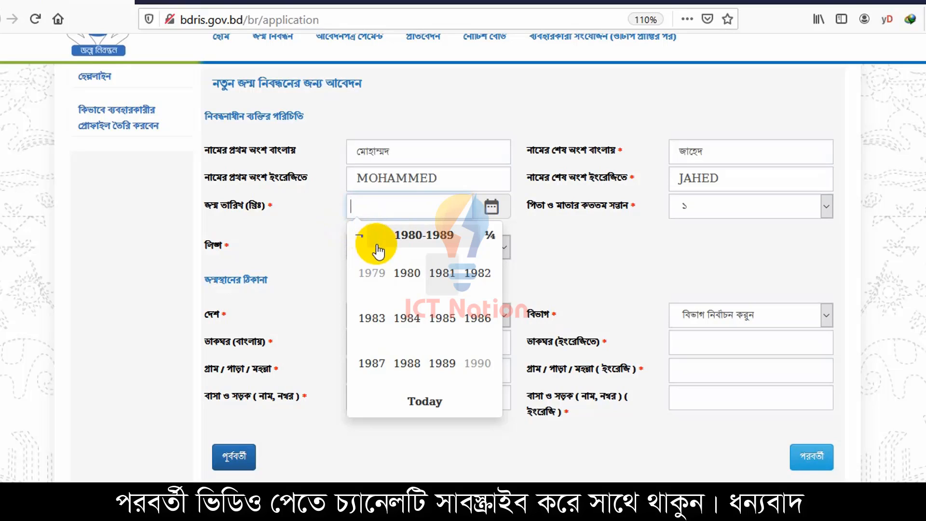
{"action": "left_click", "coordinate": [490, 236]}
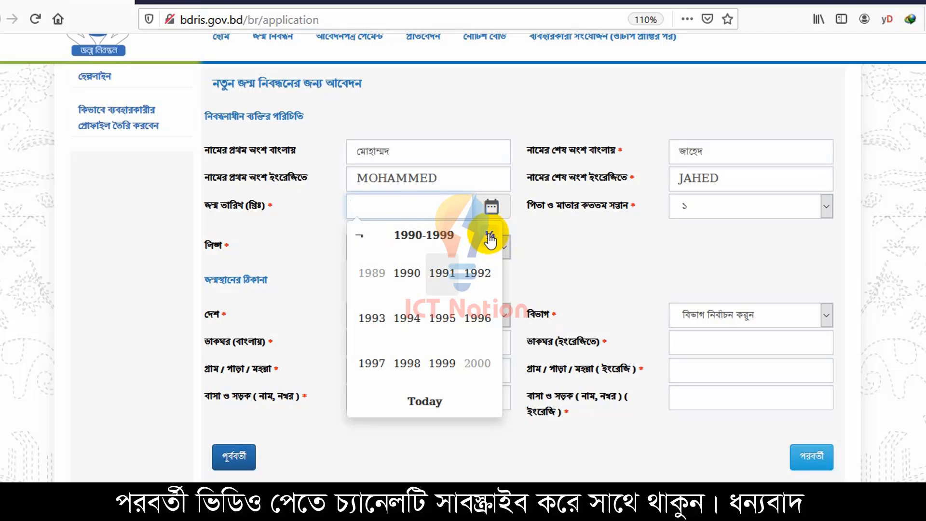
{"action": "left_click", "coordinate": [409, 278]}
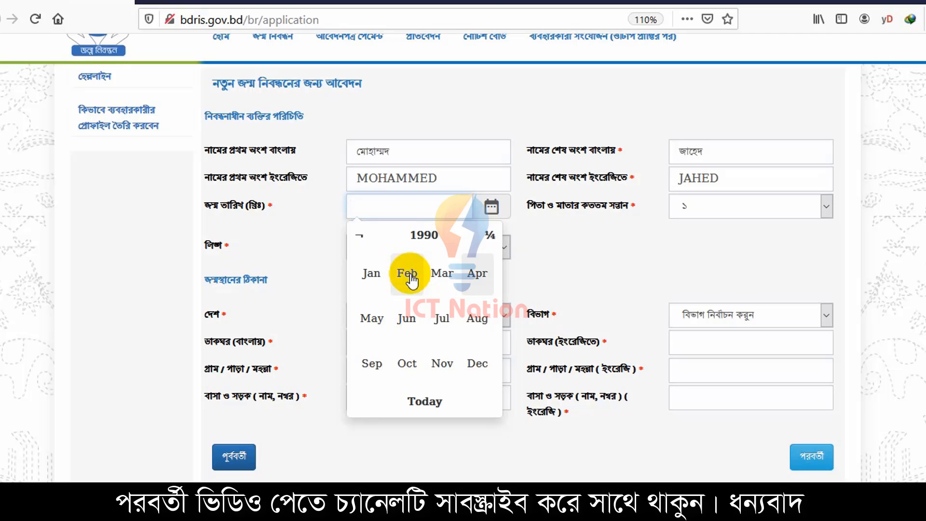
{"action": "left_click", "coordinate": [410, 275]}
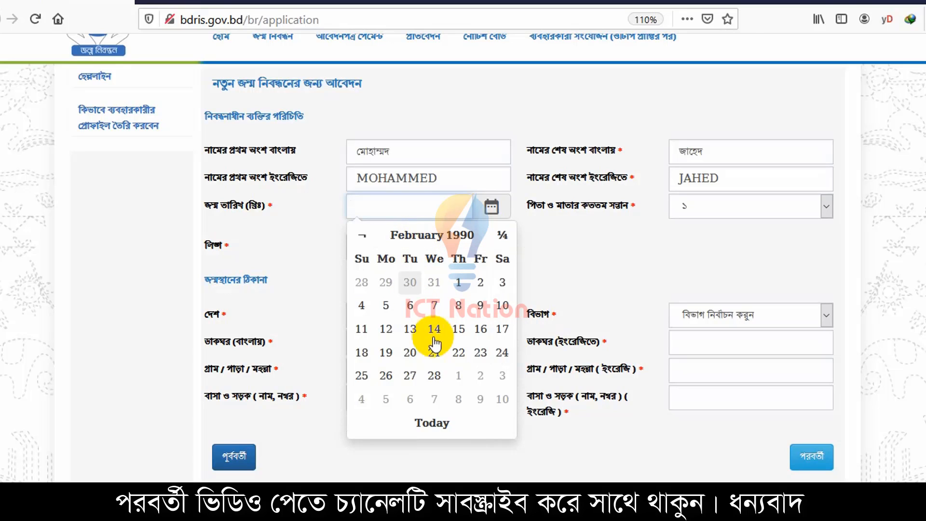
{"action": "left_click", "coordinate": [361, 328]}
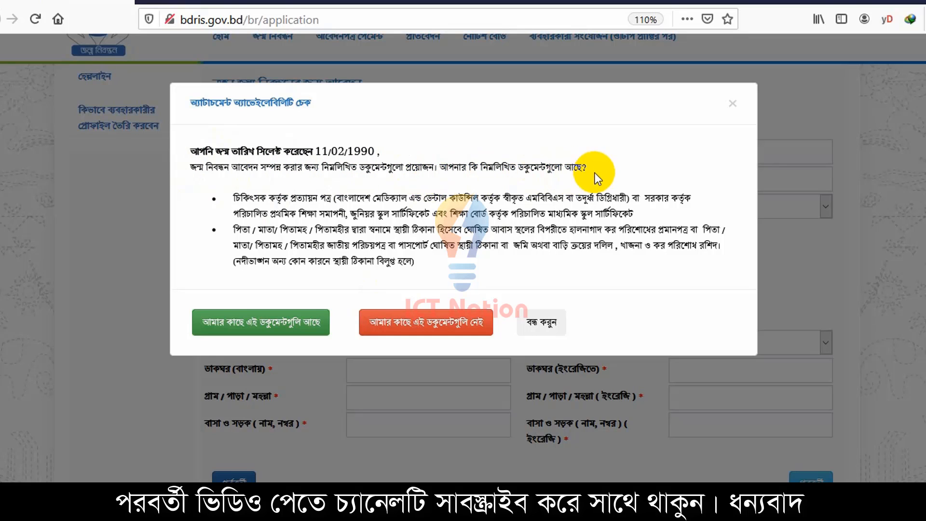
Read the list of required documents and confirm having them (আমার কাছে এই ডকুমেন্টগুলি আছে)
{"action": "left_click_drag", "start_coordinate": [239, 198], "coordinate": [411, 264]}
{"action": "left_click", "coordinate": [234, 199]}
{"action": "left_click_drag", "start_coordinate": [233, 198], "coordinate": [430, 261]}
{"action": "left_click", "coordinate": [428, 262]}
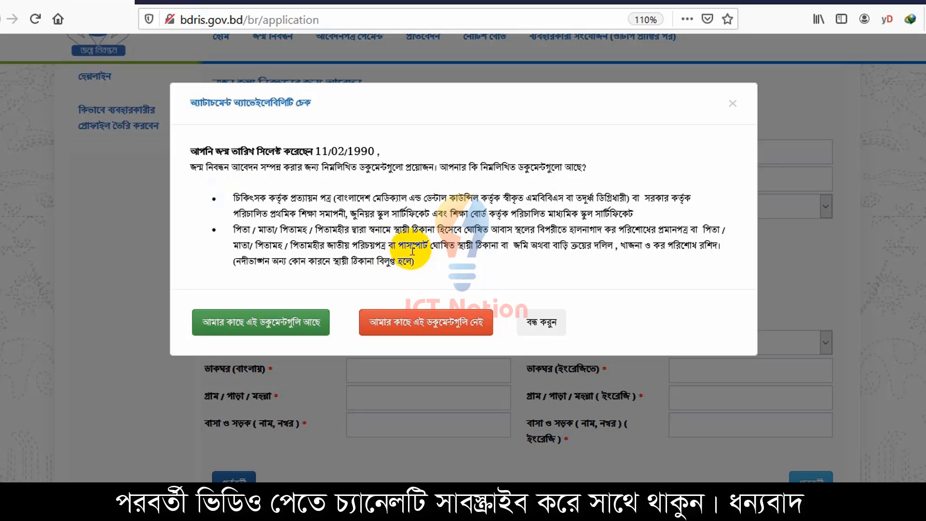
{"action": "left_click", "coordinate": [264, 330]}
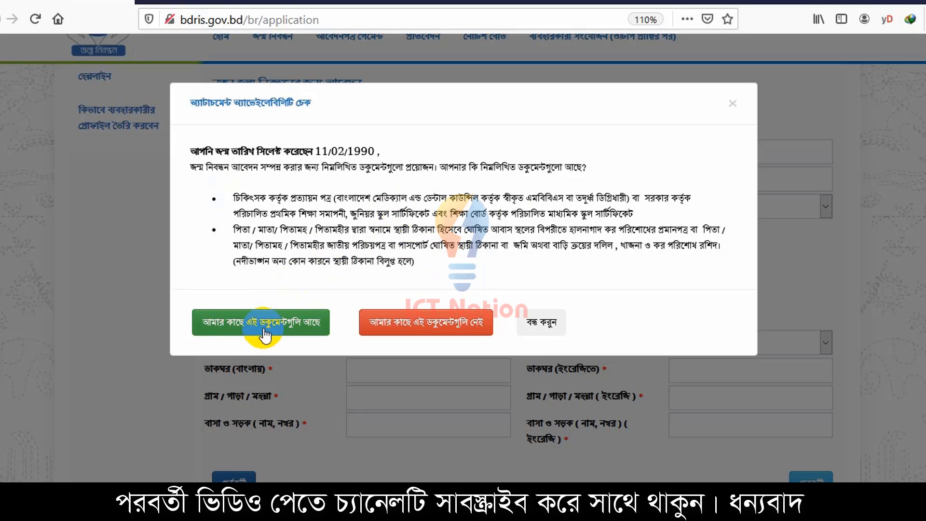
{"action": "left_click", "coordinate": [290, 330]}
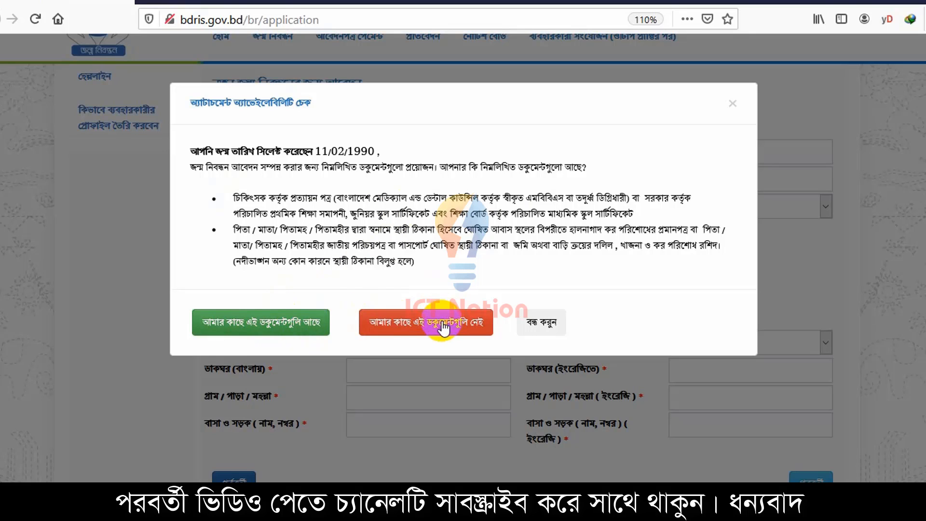
{"action": "left_click", "coordinate": [273, 326]}
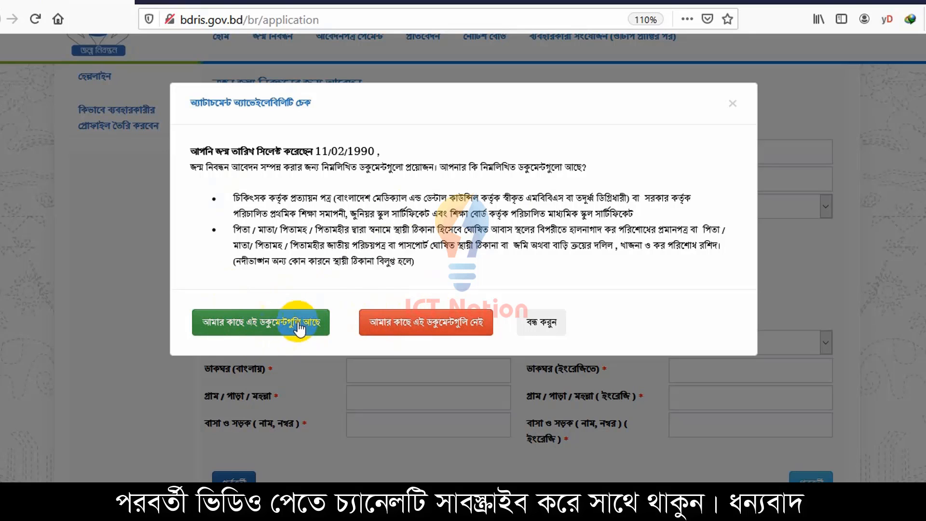
{"action": "left_click", "coordinate": [286, 331]}
{"action": "left_click", "coordinate": [301, 322]}
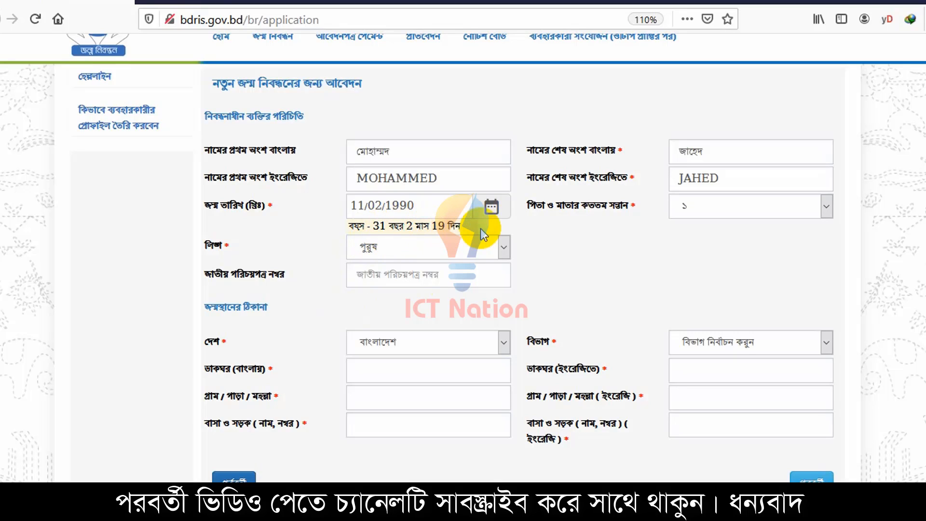
Set the registrant's order among the parents' children to ১ and the gender to পুরুষ
{"action": "left_click", "coordinate": [701, 208]}
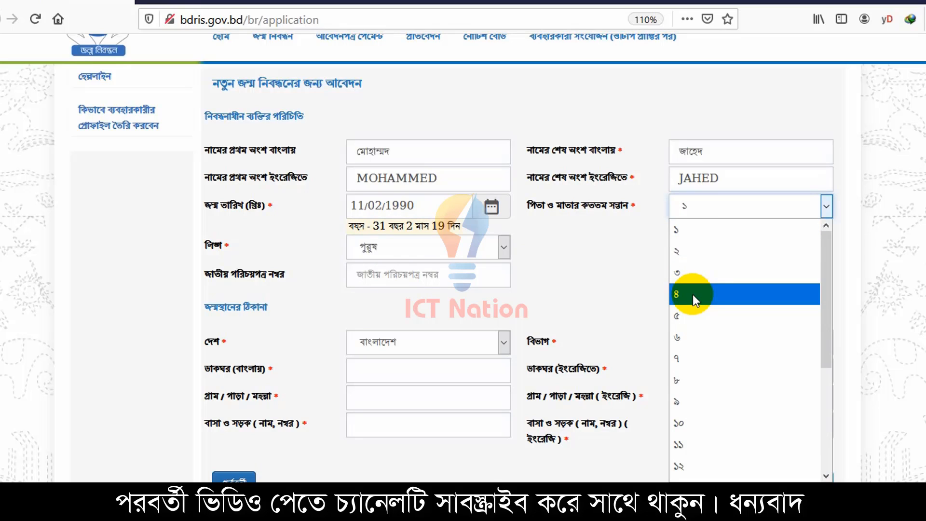
{"action": "left_click", "coordinate": [701, 203]}
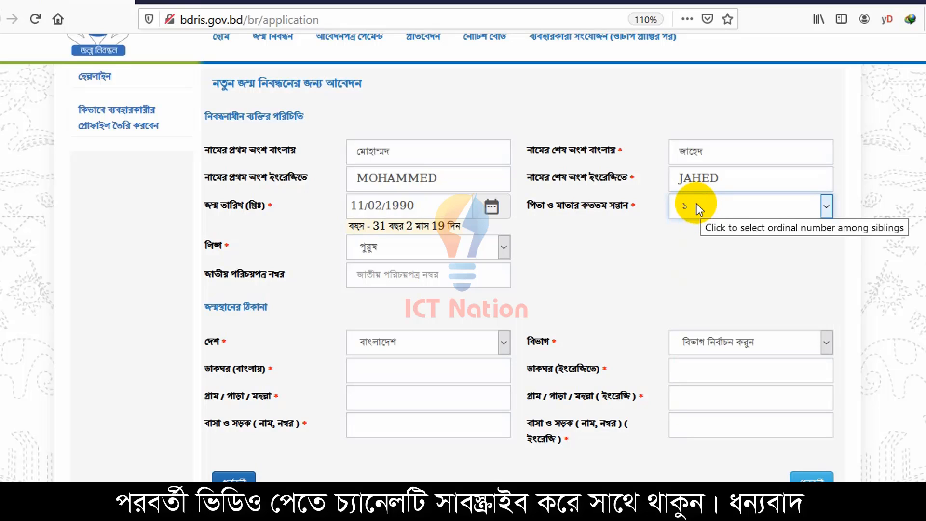
{"action": "left_click", "coordinate": [696, 203]}
{"action": "left_click", "coordinate": [687, 231]}
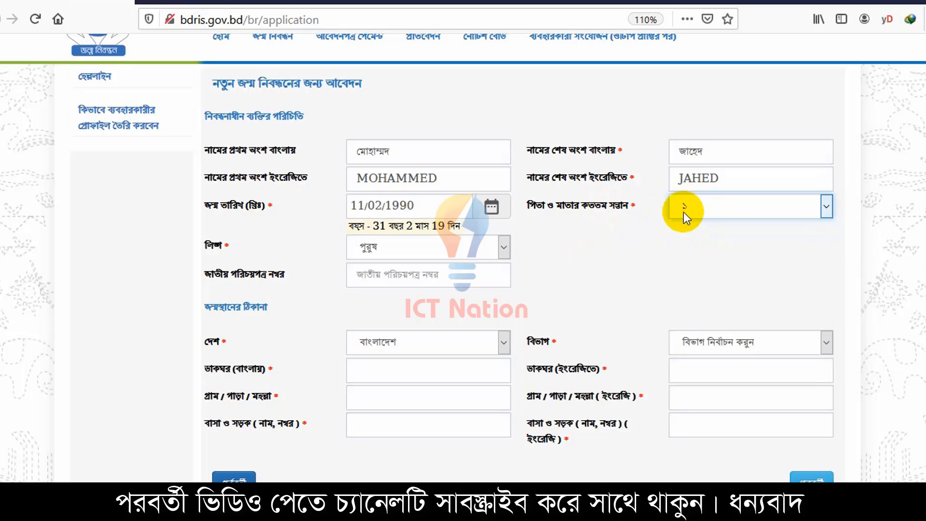
{"action": "left_click", "coordinate": [406, 247]}
{"action": "left_click", "coordinate": [406, 246]}
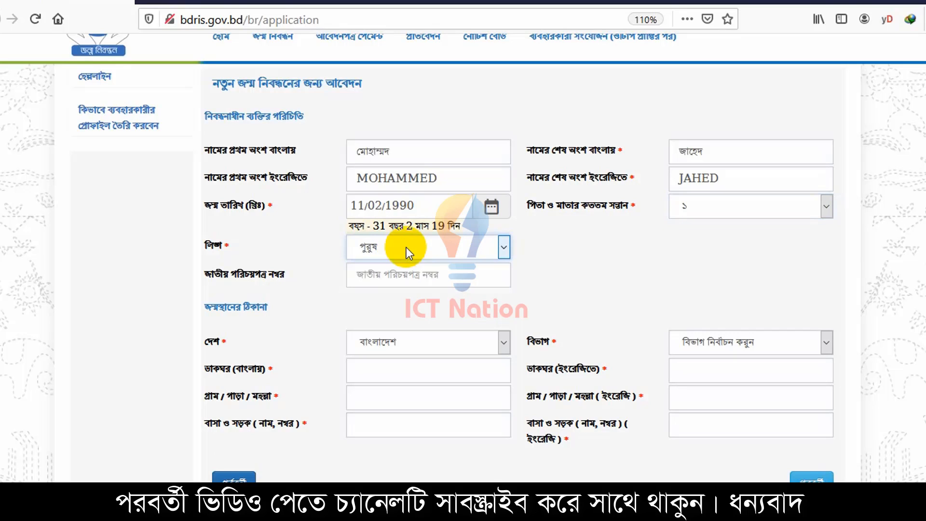
Fill in the registrant's national identity card number (জাতীয় পরিচয়পত্র নম্বর) from the saved suggestion
{"action": "left_click", "coordinate": [391, 276]}
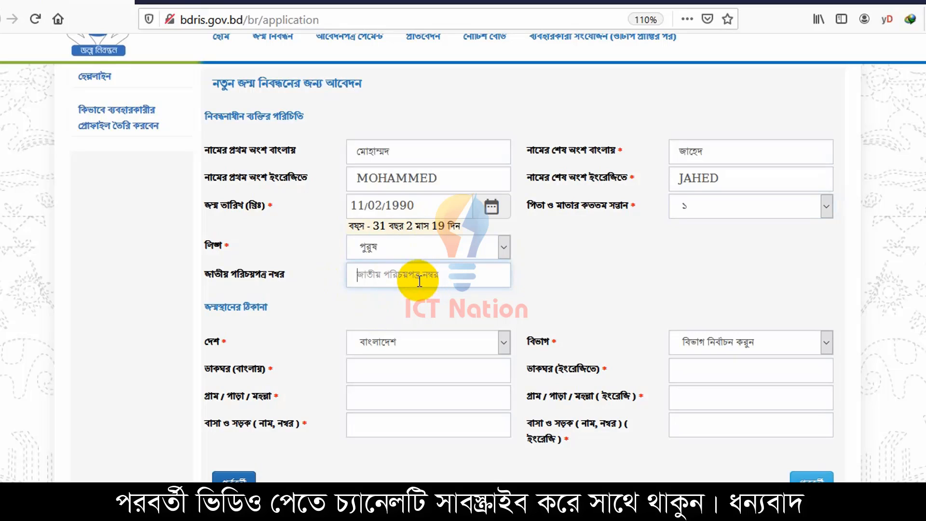
{"action": "left_click", "coordinate": [390, 275]}
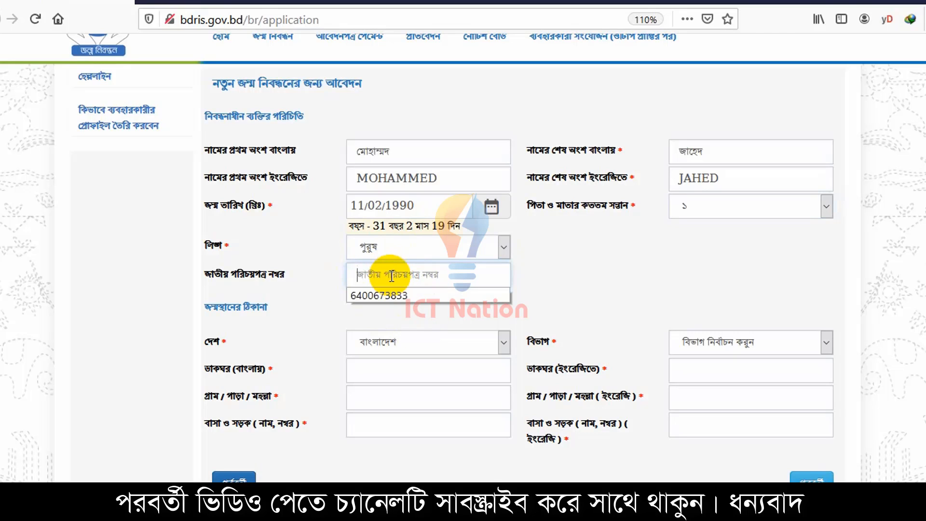
{"action": "left_click", "coordinate": [395, 297]}
Set the birthplace address's country to বাংলাদেশ and its division to চট্টগ্রাম বিভাগ
{"action": "scroll", "coordinate": [583, 268], "scroll_direction": "down", "scroll_amount": 3}
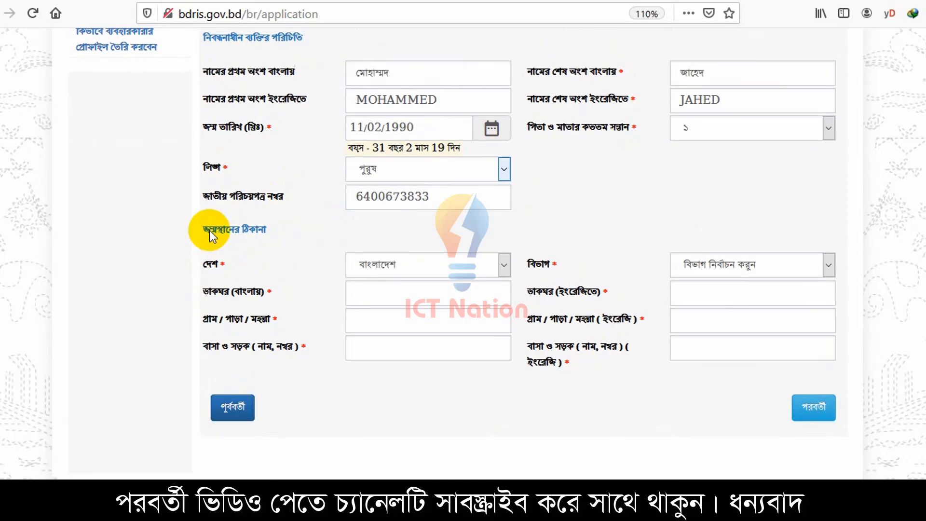
{"action": "triple_click", "coordinate": [272, 242]}
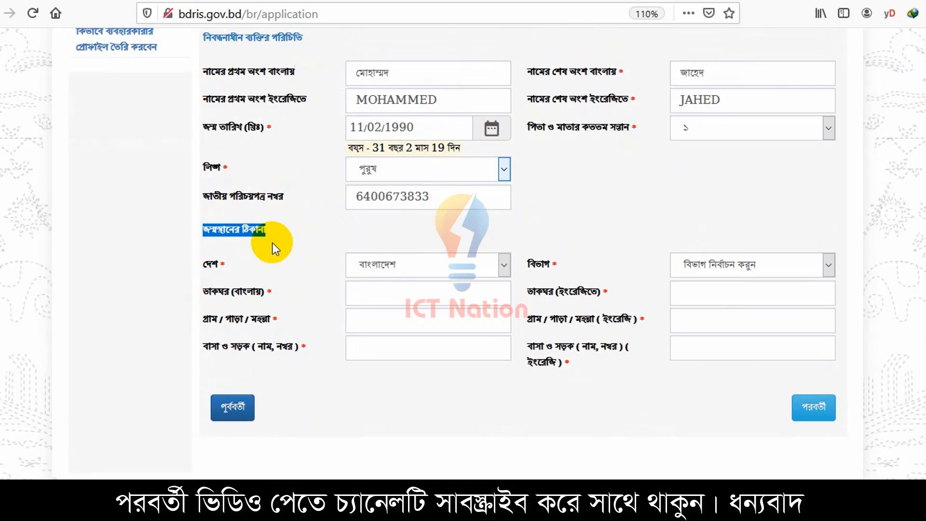
{"action": "left_click", "coordinate": [385, 268]}
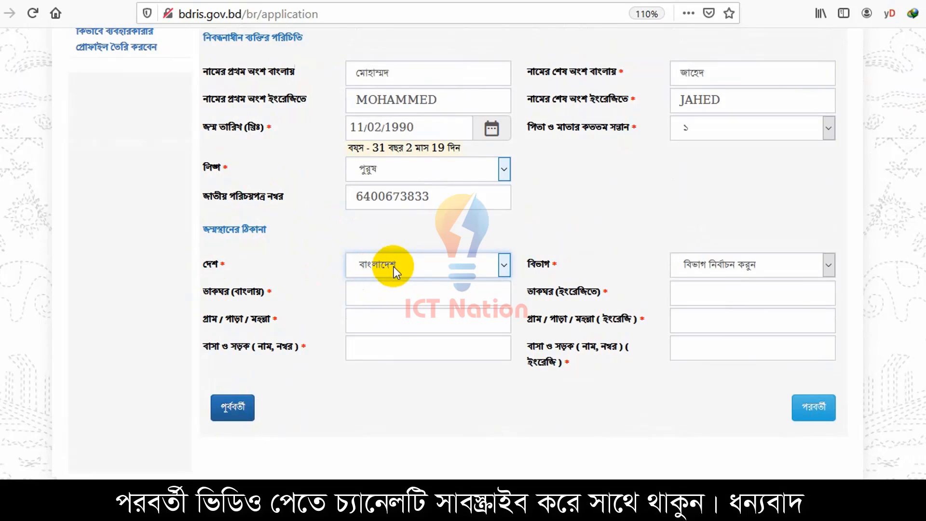
{"action": "left_click", "coordinate": [409, 266]}
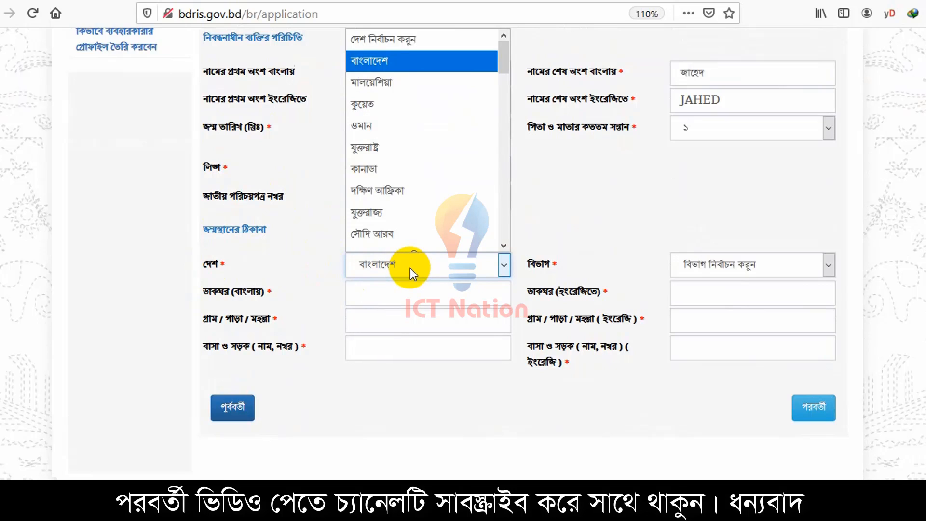
{"action": "left_click", "coordinate": [426, 264]}
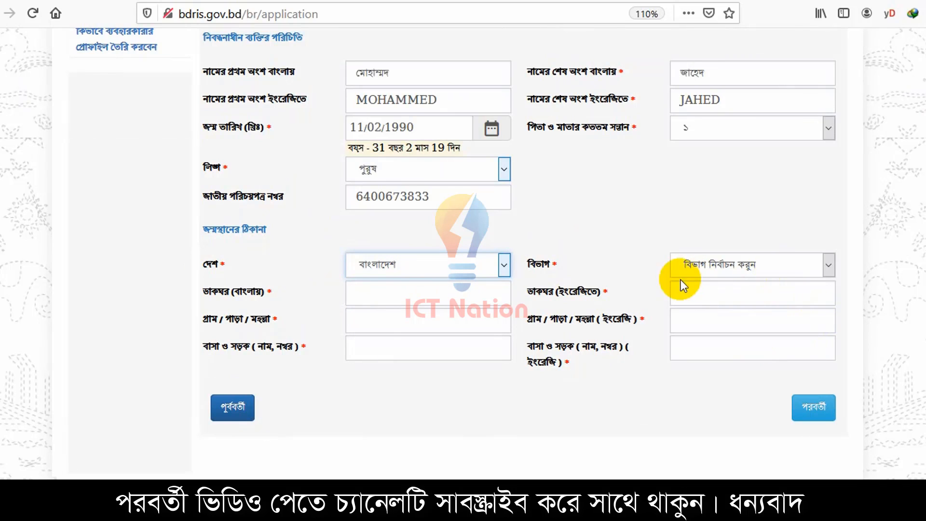
{"action": "left_click", "coordinate": [776, 265]}
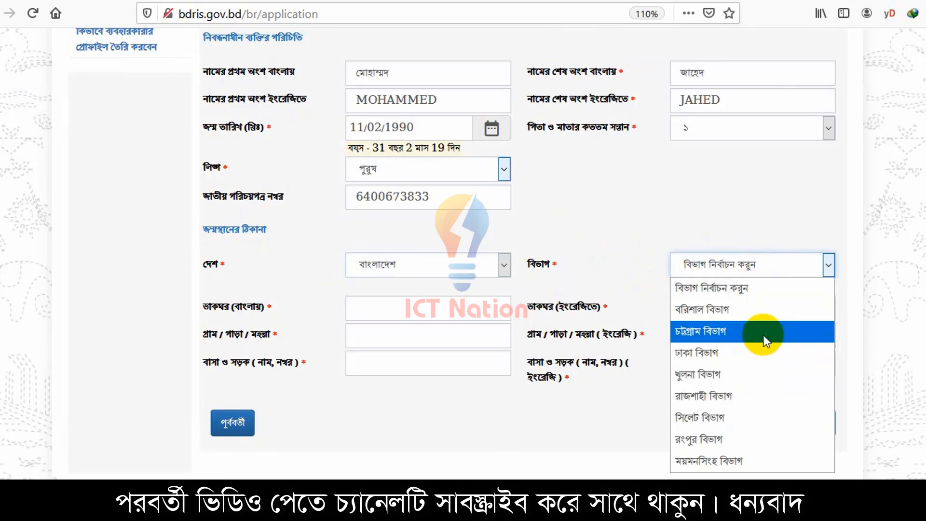
{"action": "left_click", "coordinate": [717, 336]}
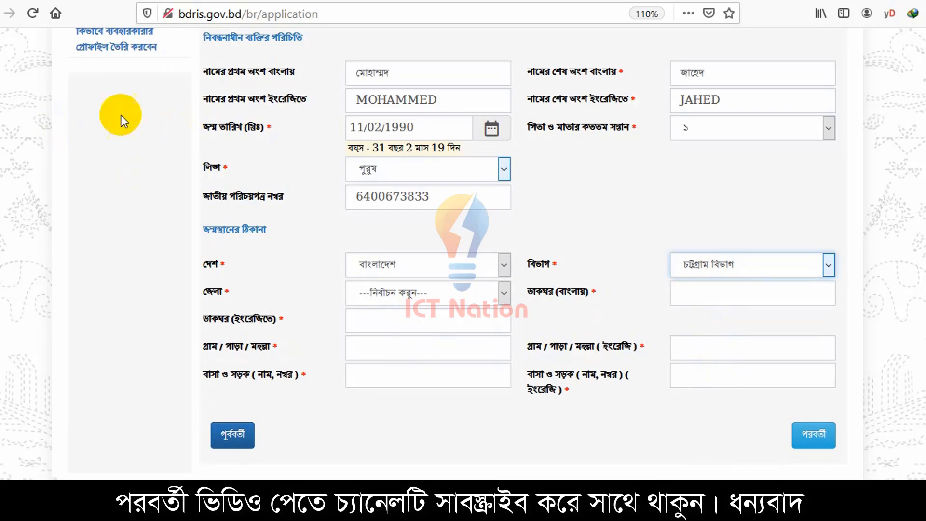
Set the birthplace district to চট্টগ্রাম and the city corporation/upazila to চট্টগ্রাম সিটি কর্পোরেশন
{"action": "left_click", "coordinate": [438, 297]}
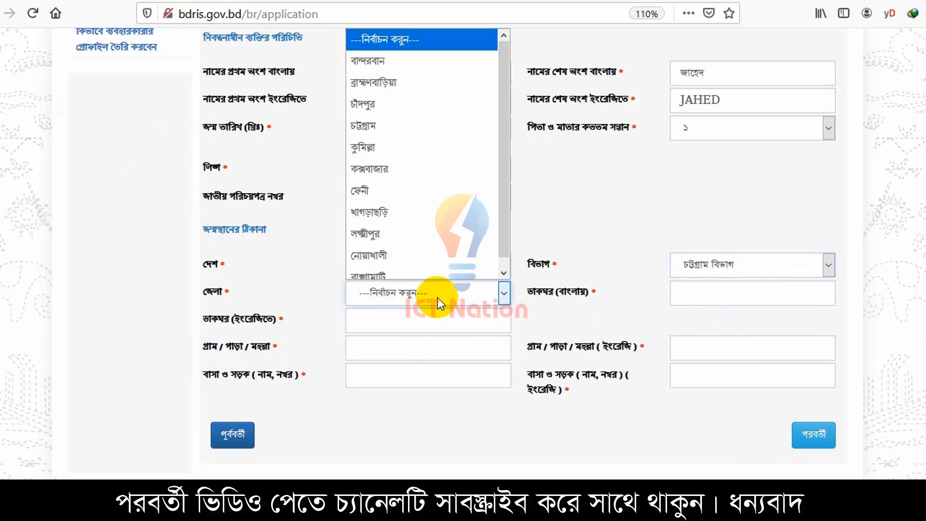
{"action": "left_click", "coordinate": [406, 125]}
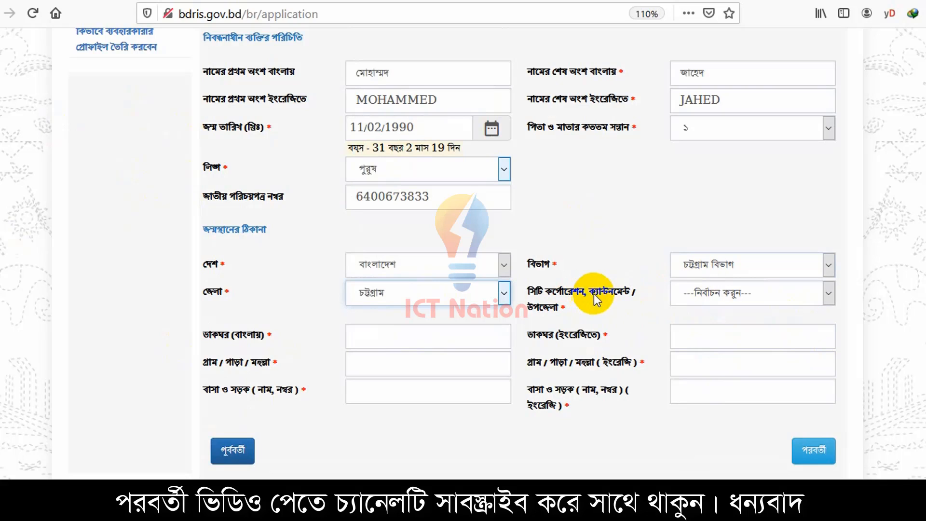
{"action": "left_click", "coordinate": [744, 290]}
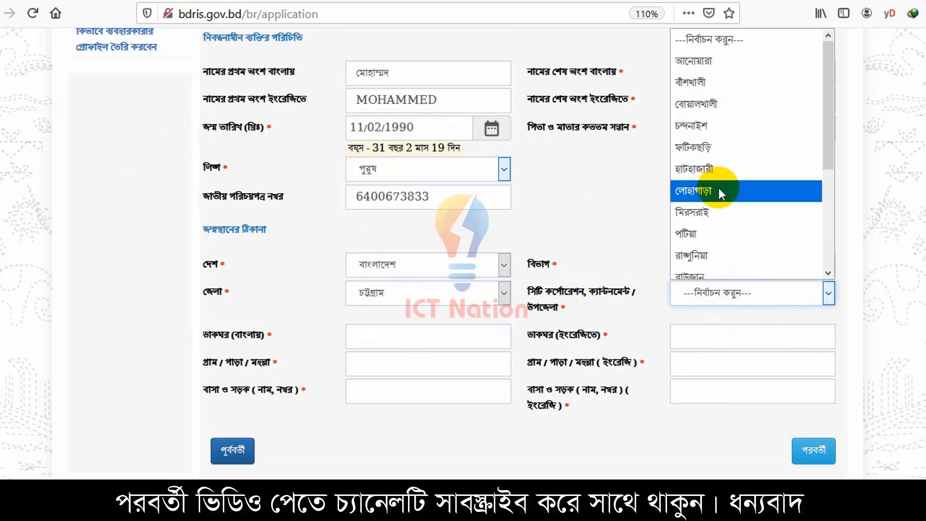
{"action": "scroll", "coordinate": [708, 177], "scroll_direction": "down", "scroll_amount": 1}
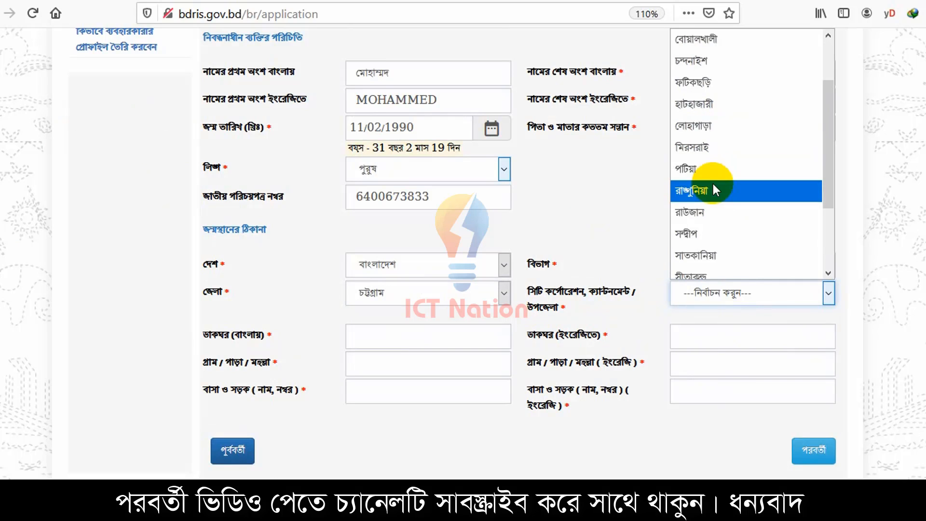
{"action": "scroll", "coordinate": [711, 182], "scroll_direction": "down", "scroll_amount": 2}
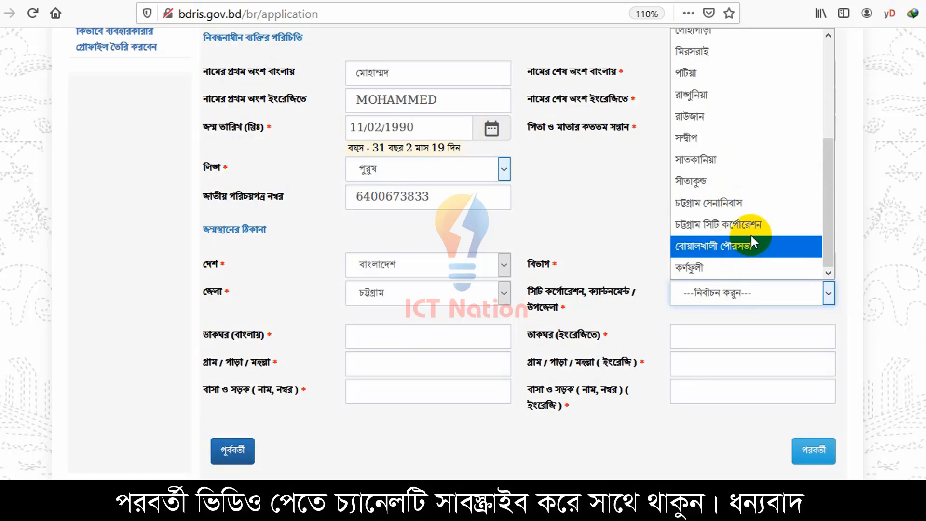
{"action": "left_click", "coordinate": [728, 224]}
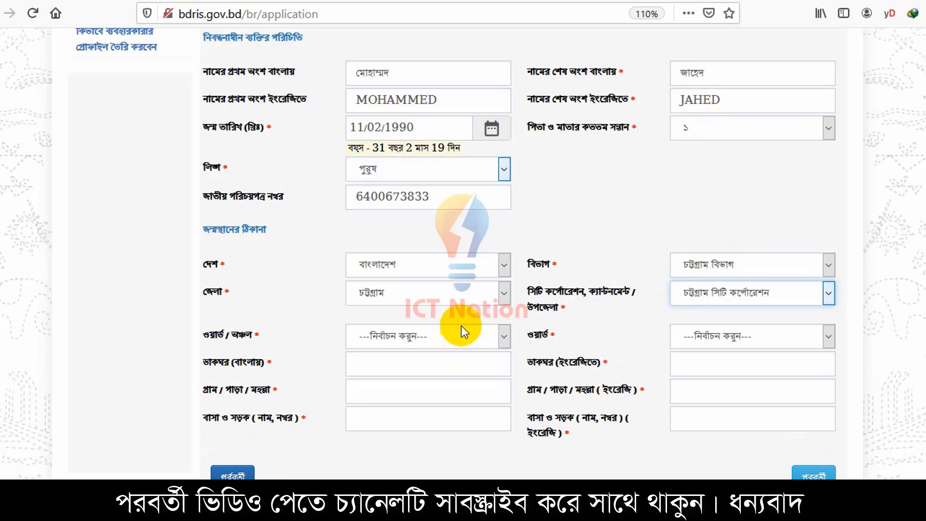
Set the birthplace ward/zone (ওয়ার্ড / অঞ্চল) to ওয়ার্ড-১৯ and the ward (ওয়ার্ড) to ওয়ার্ড - 19
{"action": "left_click", "coordinate": [425, 333]}
{"action": "scroll", "coordinate": [396, 253], "scroll_direction": "down", "scroll_amount": 1}
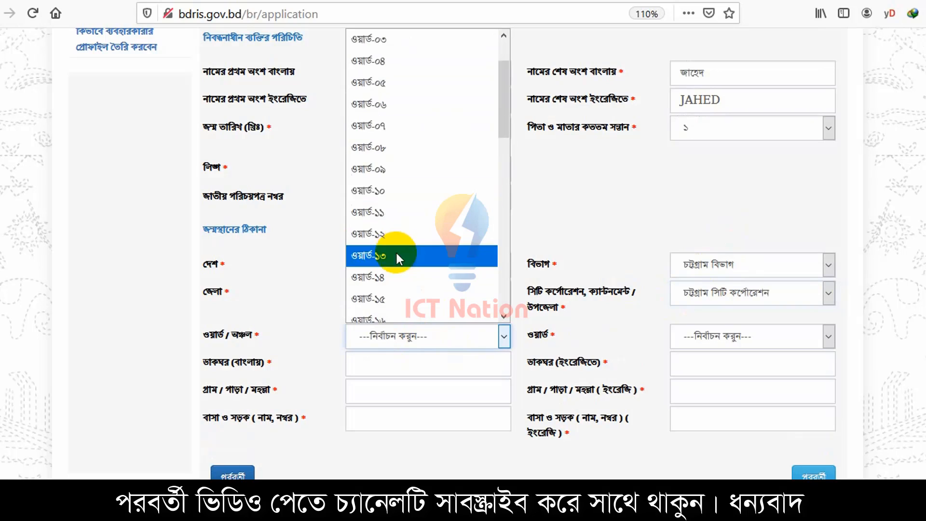
{"action": "scroll", "coordinate": [396, 253], "scroll_direction": "down", "scroll_amount": 5}
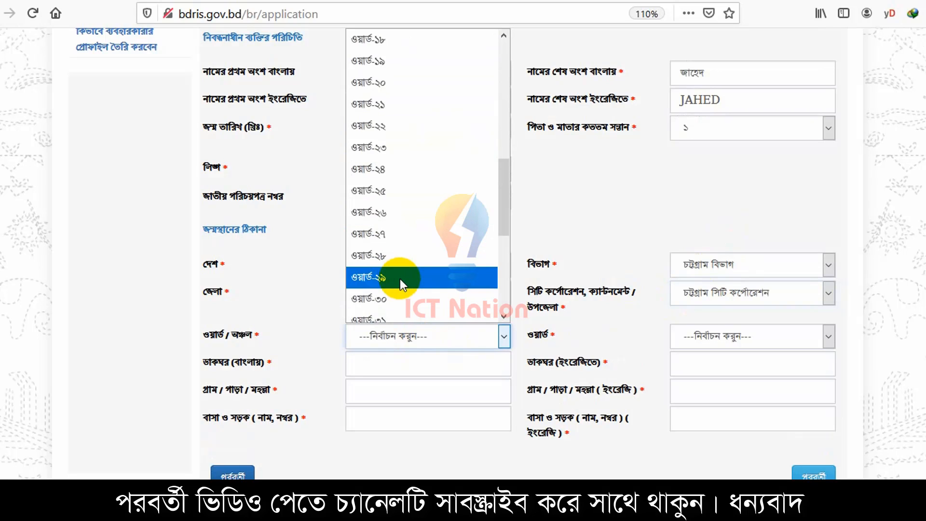
{"action": "scroll", "coordinate": [390, 246], "scroll_direction": "up", "scroll_amount": 2}
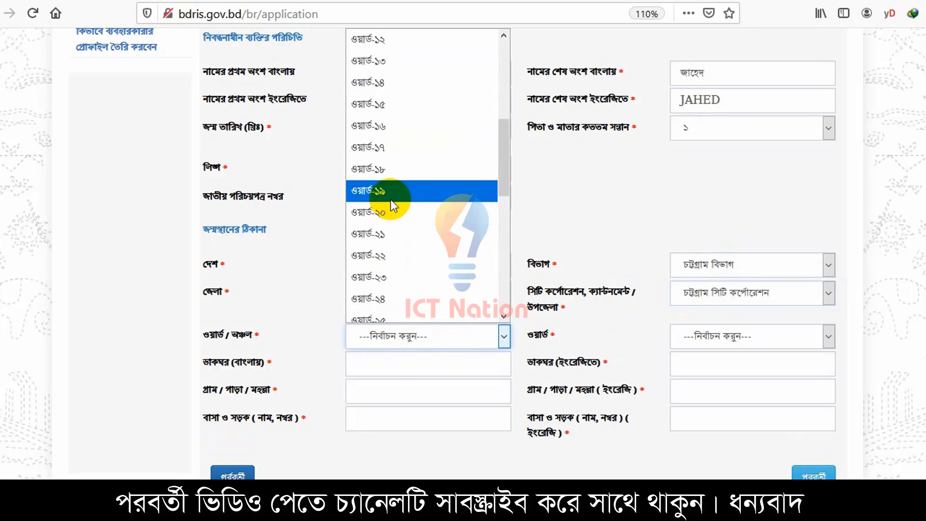
{"action": "left_click", "coordinate": [391, 198]}
{"action": "left_click", "coordinate": [710, 336]}
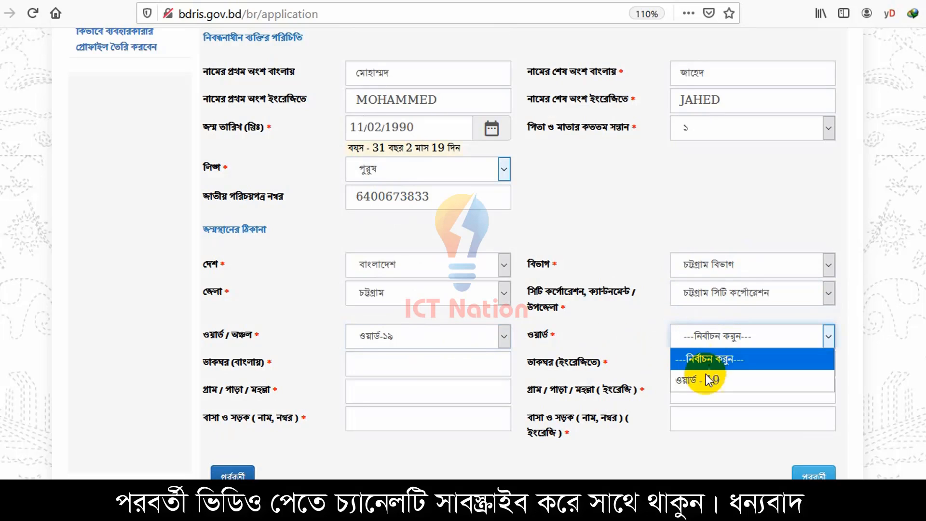
{"action": "left_click", "coordinate": [692, 380]}
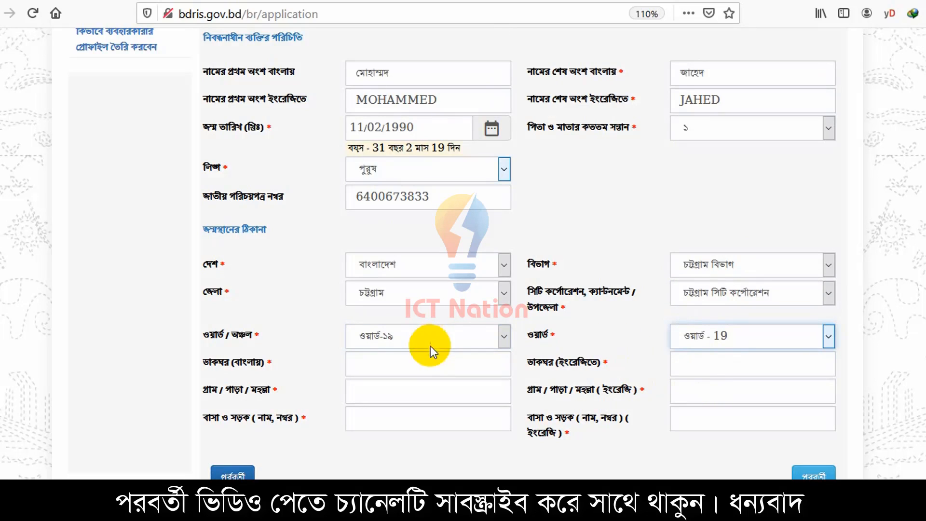
Fill in the birthplace's post office (ডাকঘর) in Bangla and in English from the saved suggestions
{"action": "left_click", "coordinate": [376, 361]}
{"action": "left_click", "coordinate": [367, 357]}
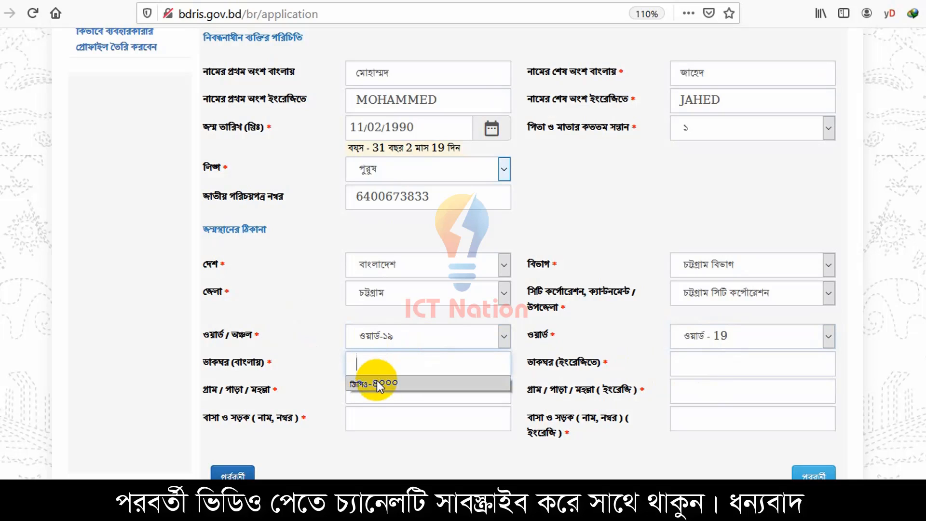
{"action": "left_click", "coordinate": [377, 380]}
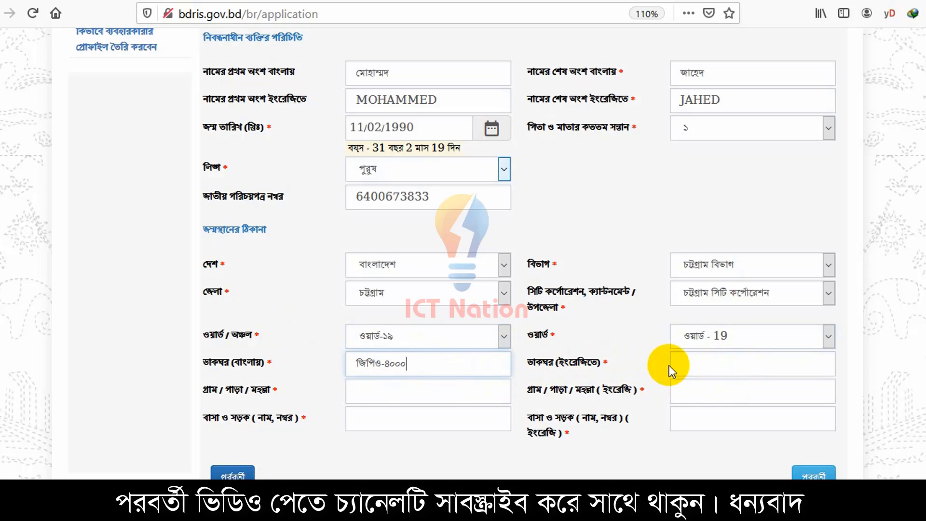
{"action": "left_click", "coordinate": [698, 363]}
{"action": "left_click", "coordinate": [698, 362]}
{"action": "left_click", "coordinate": [698, 381]}
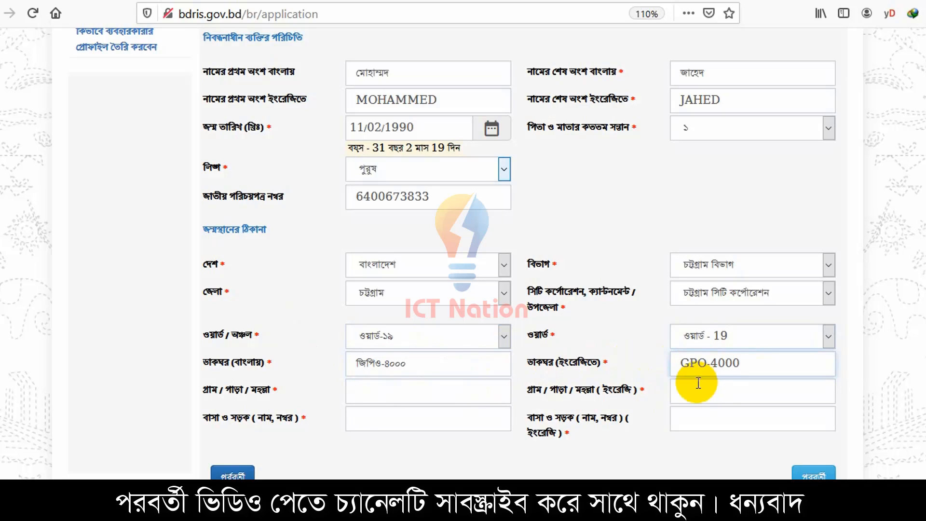
Enter the birthplace's village/neighbourhood (গ্রাম / পাড়া / মহল্লা) in Bangla and in English
{"action": "left_click", "coordinate": [381, 389]}
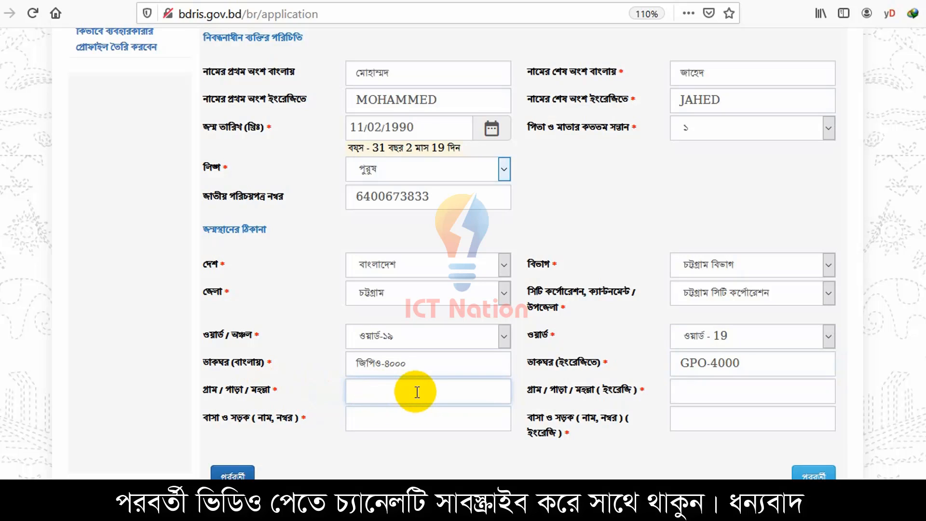
{"action": "type", "text": "পশ্চিম পাড়া, দক্ষিণ বাকলিয়া"}
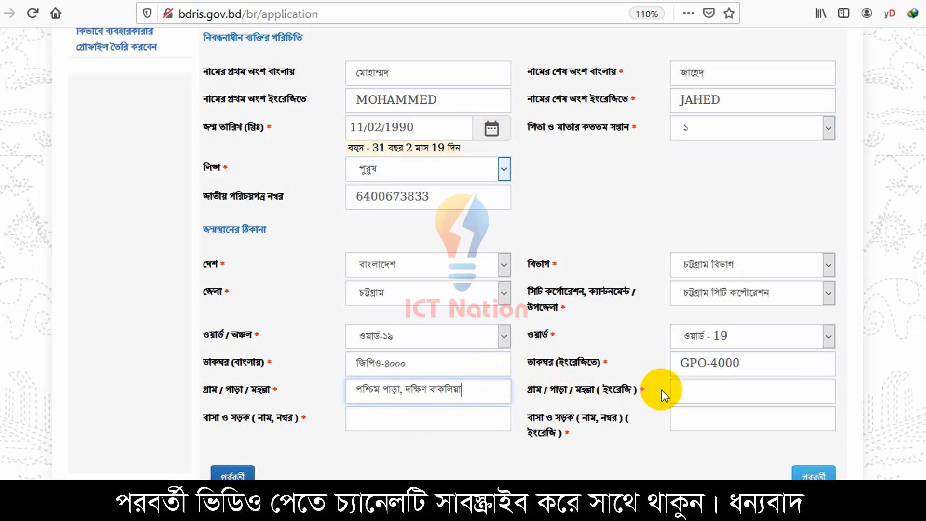
{"action": "left_click", "coordinate": [688, 389]}
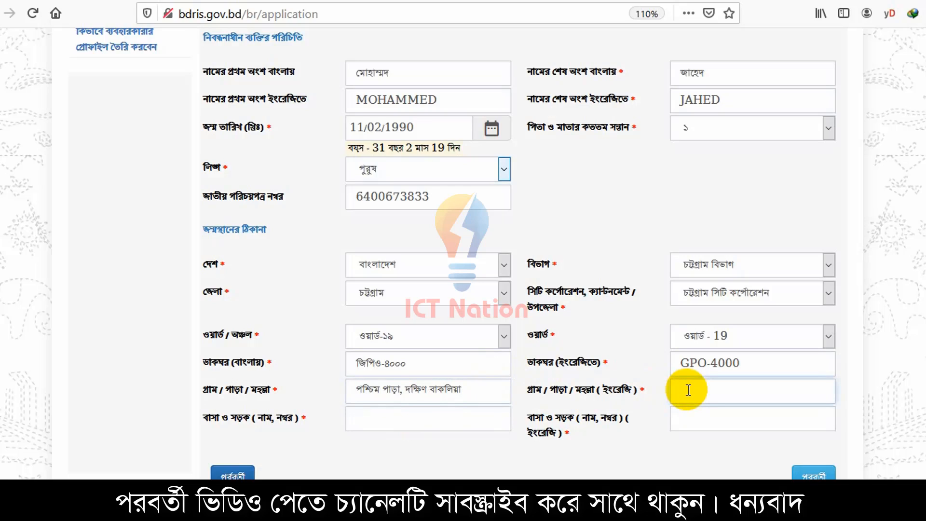
{"action": "type", "text": "West Para, South Bakolia"}
Enter the birthplace's house and road (বাসা ও সড়ক) in Bangla and in English
{"action": "key", "text": "Tab"}
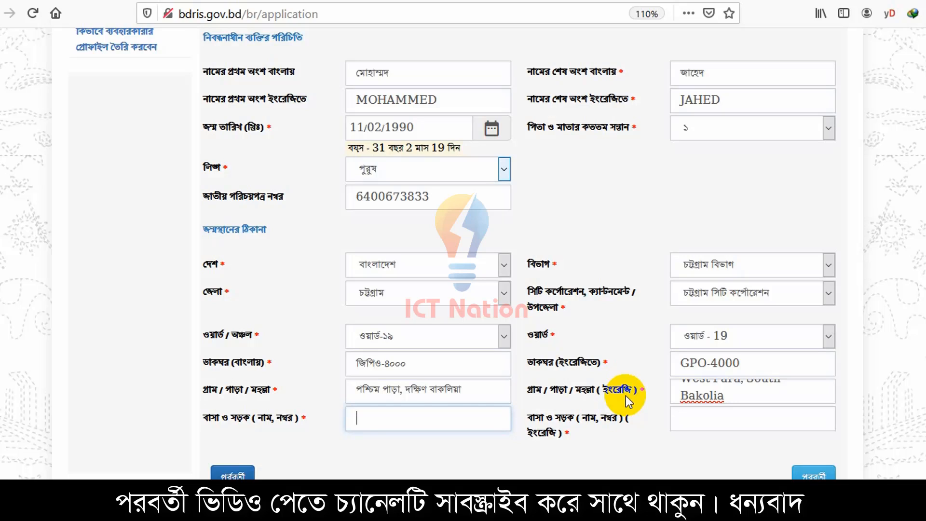
{"action": "key", "text": "ctrl+v"}
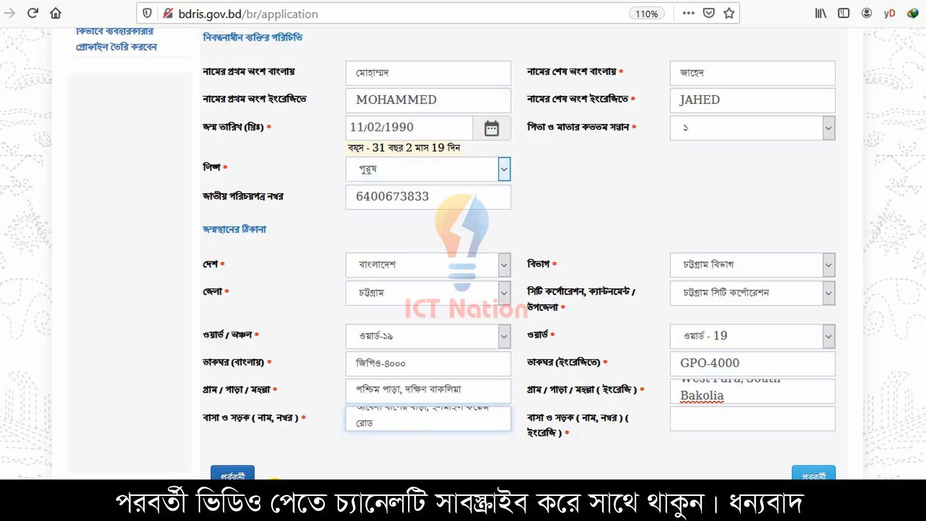
{"action": "left_click", "coordinate": [698, 415]}
Review the registrant's identity and birthplace address sections and continue to the parents' information page
{"action": "scroll", "coordinate": [499, 414], "scroll_direction": "up", "scroll_amount": 3}
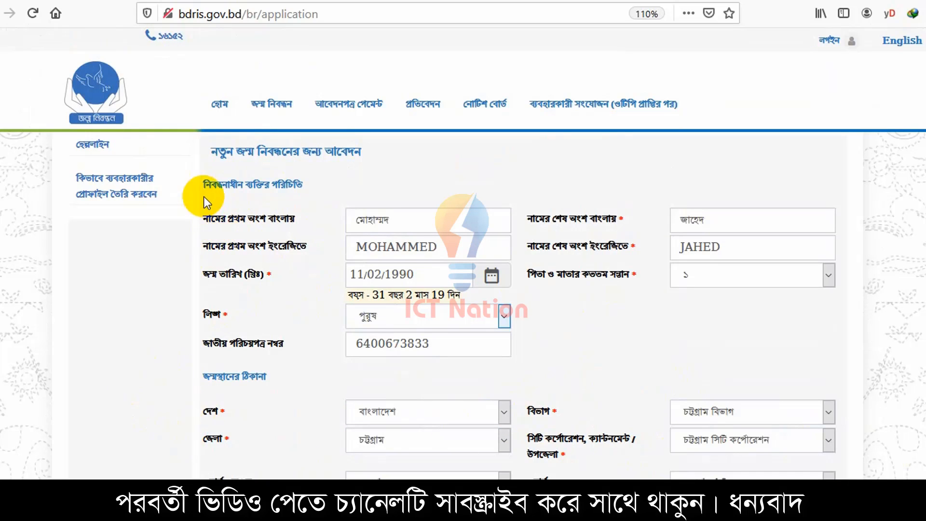
{"action": "left_click_drag", "start_coordinate": [201, 185], "coordinate": [264, 245]}
{"action": "scroll", "coordinate": [237, 264], "scroll_direction": "down", "scroll_amount": 3}
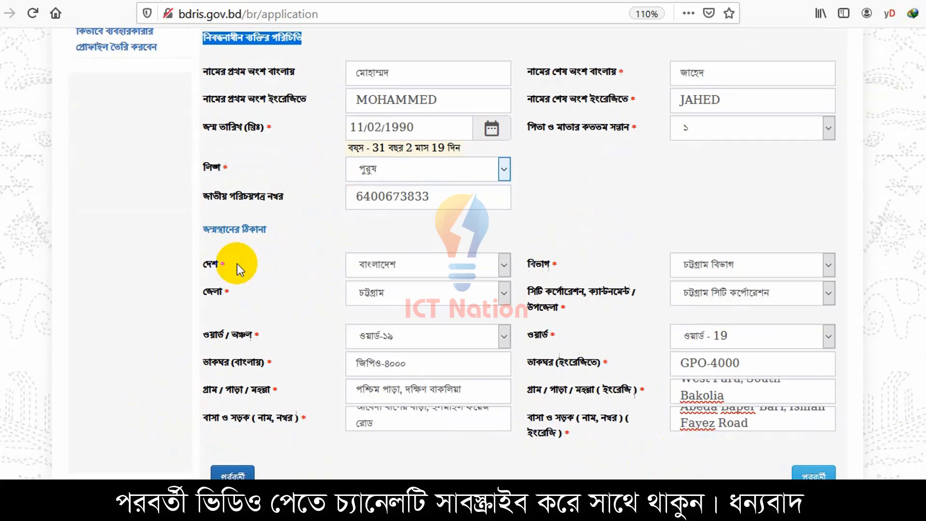
{"action": "left_click_drag", "start_coordinate": [202, 232], "coordinate": [446, 254]}
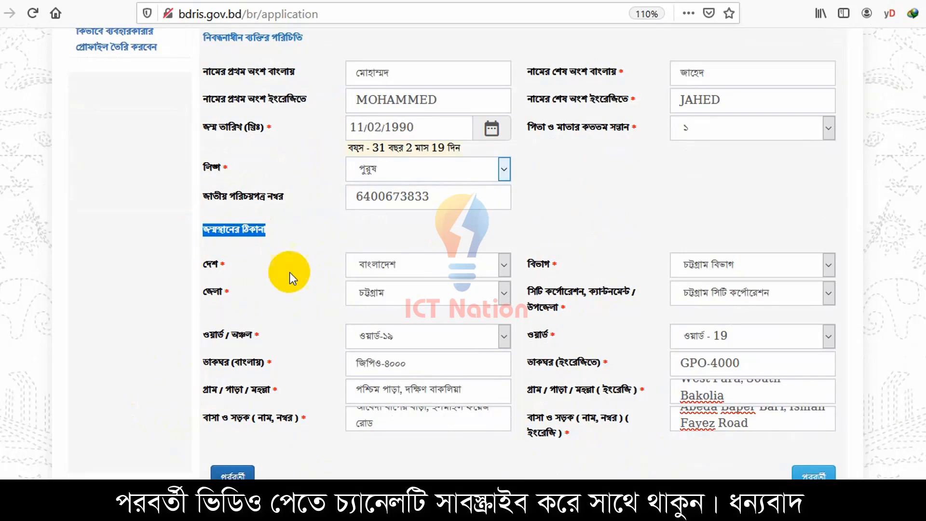
{"action": "scroll", "coordinate": [655, 325], "scroll_direction": "down", "scroll_amount": 3}
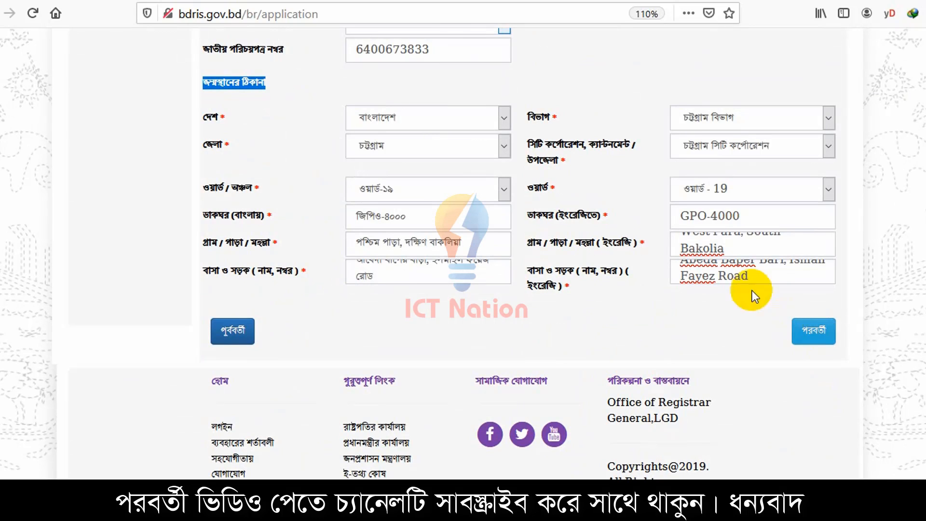
{"action": "left_click", "coordinate": [813, 338]}
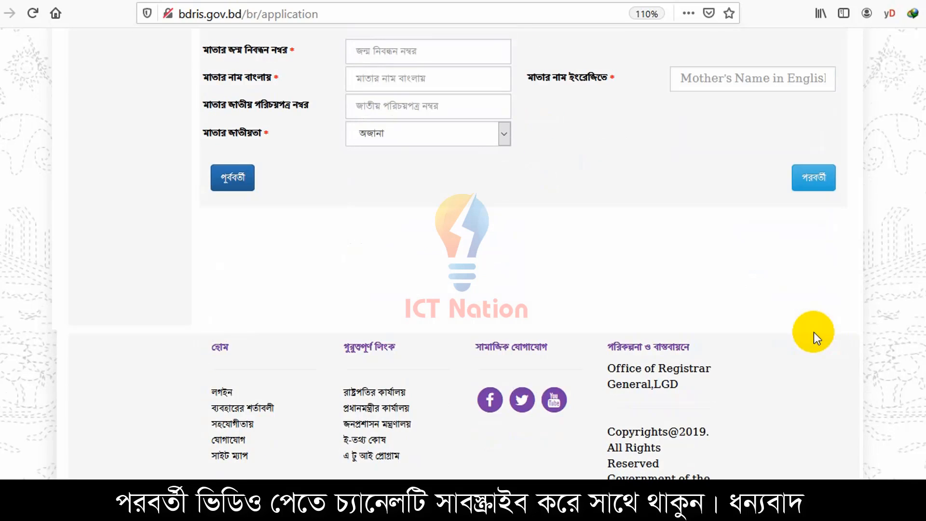
Examine the father's and mother's information sections, especially the fields for their birth registration numbers
{"action": "scroll", "coordinate": [697, 332], "scroll_direction": "up", "scroll_amount": 5}
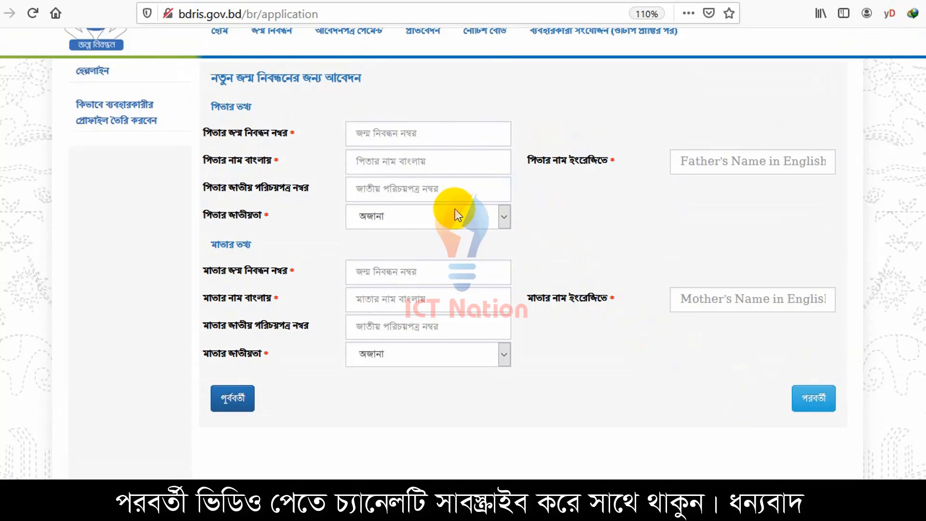
{"action": "scroll", "coordinate": [455, 210], "scroll_direction": "up", "scroll_amount": 2}
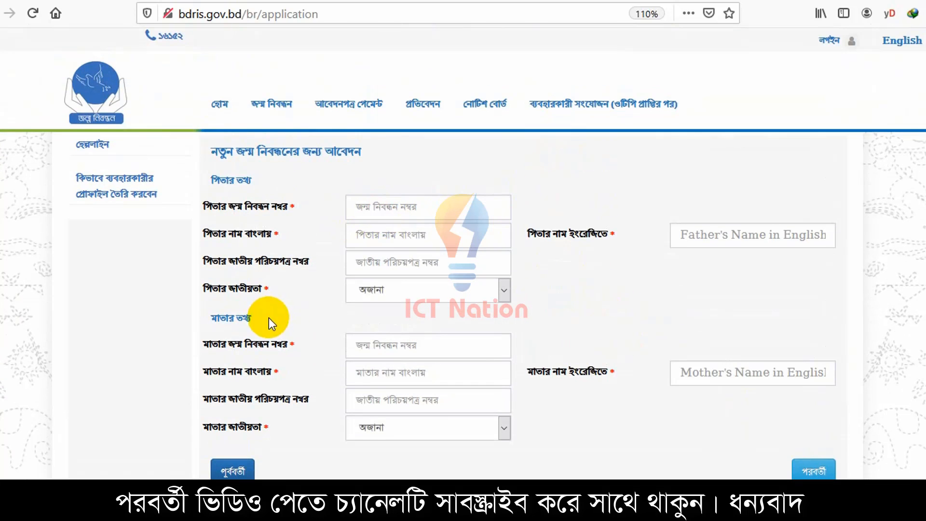
{"action": "key", "text": "Tab"}
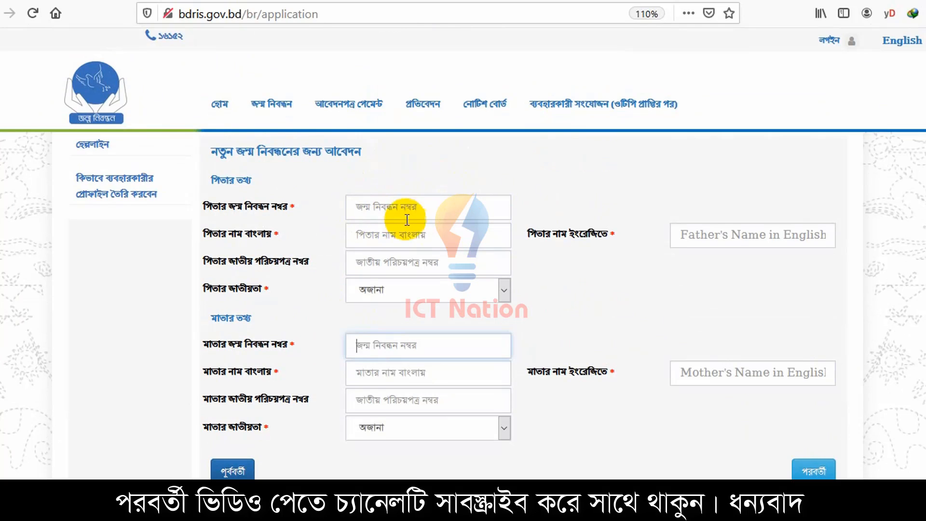
{"action": "left_click", "coordinate": [404, 207]}
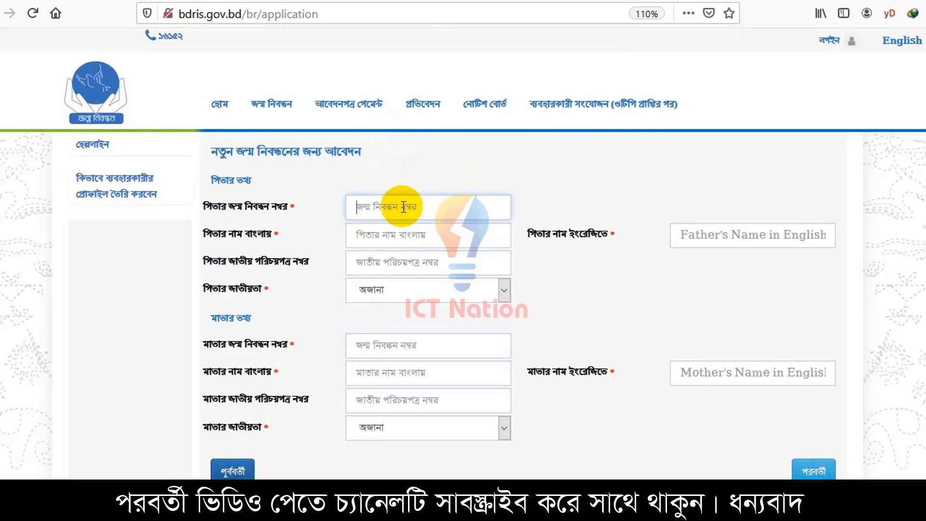
{"action": "left_click", "coordinate": [391, 352]}
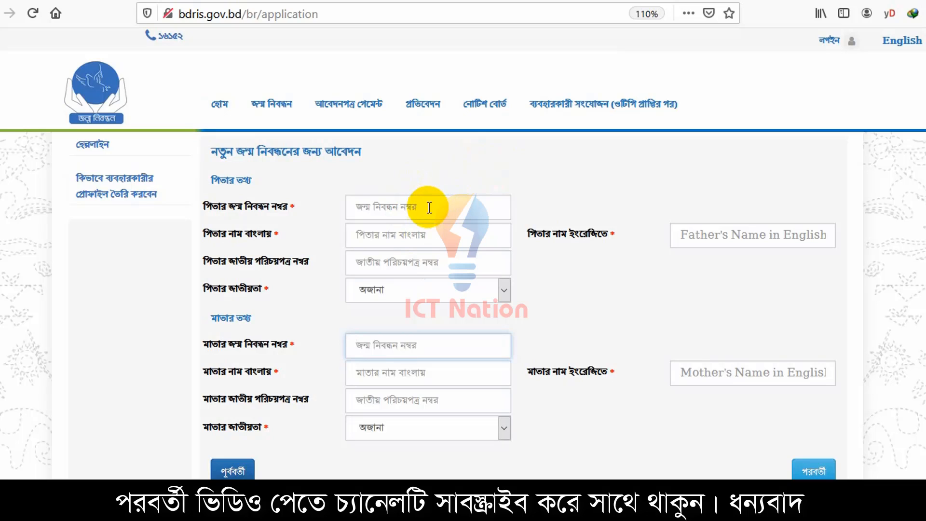
{"action": "left_click", "coordinate": [409, 203]}
{"action": "left_click", "coordinate": [376, 342]}
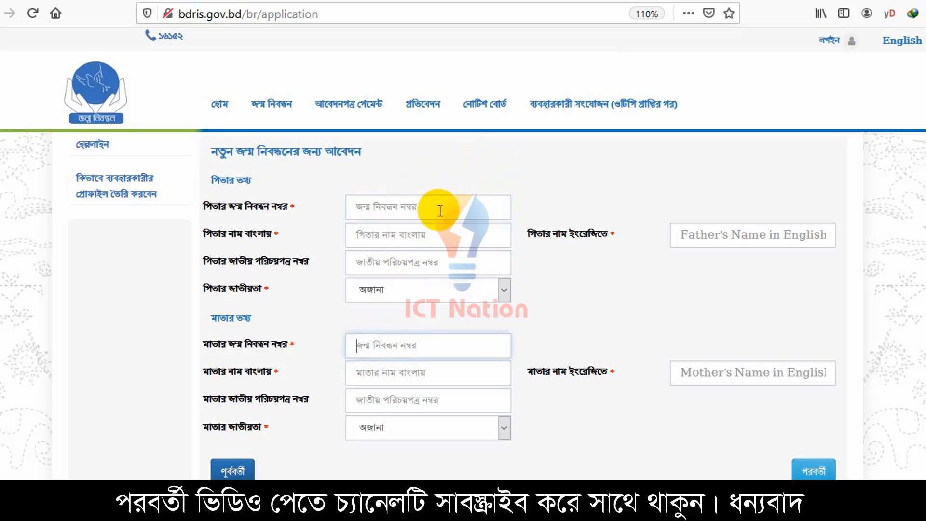
{"action": "left_click", "coordinate": [440, 212]}
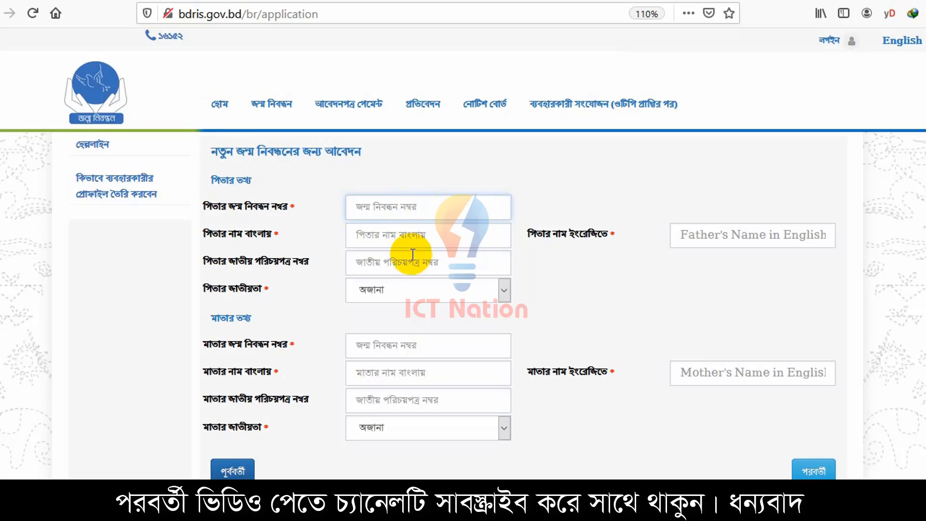
Fill in the father's name in Bangla and English from the saved suggestions and set his nationality to বাংলাদেশী
{"action": "left_click", "coordinate": [420, 241]}
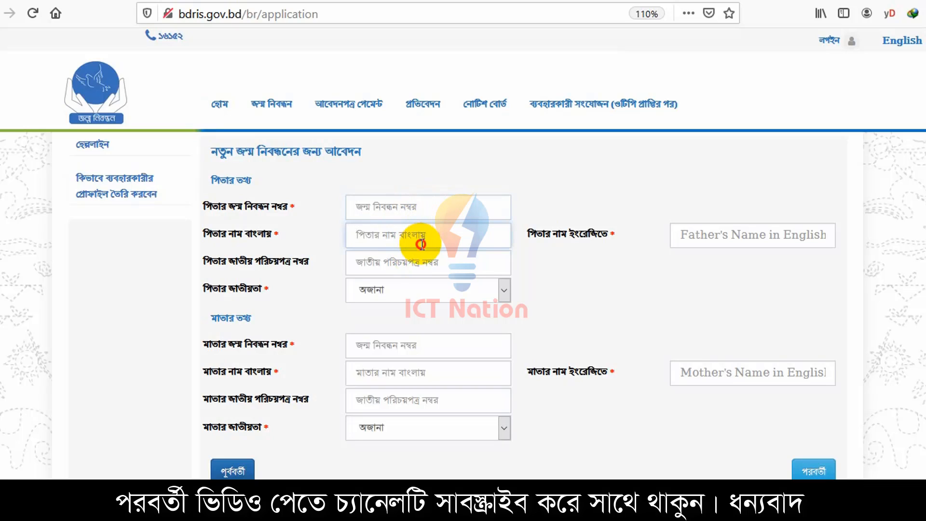
{"action": "left_click", "coordinate": [410, 239]}
{"action": "left_click", "coordinate": [418, 255]}
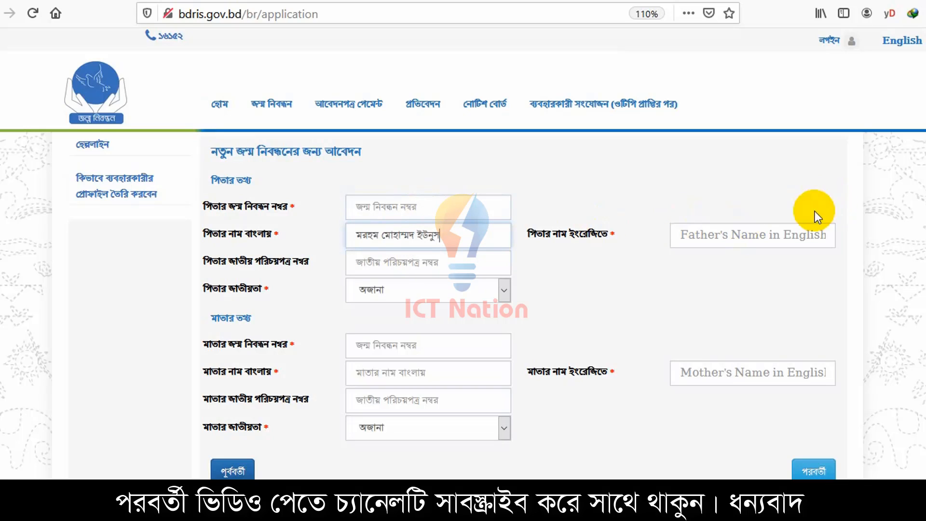
{"action": "left_click", "coordinate": [748, 238]}
{"action": "left_click", "coordinate": [724, 254]}
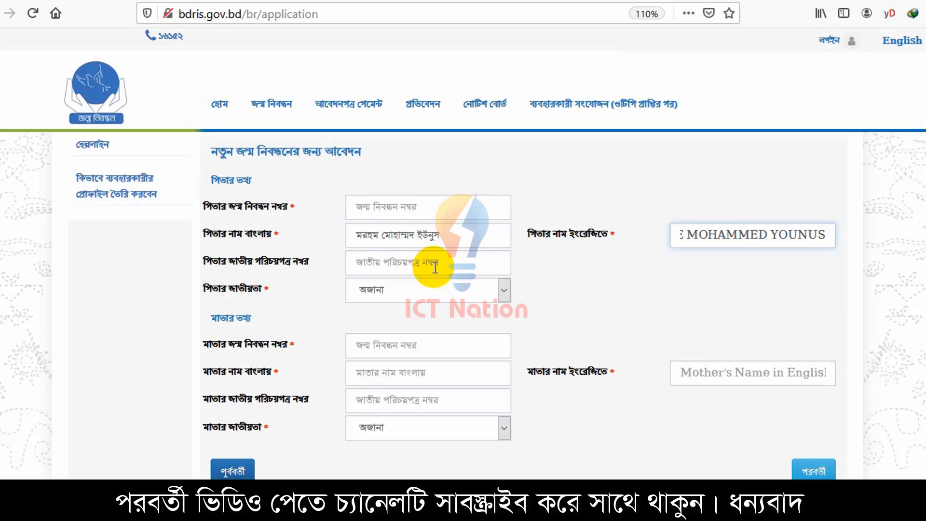
{"action": "left_click", "coordinate": [427, 295]}
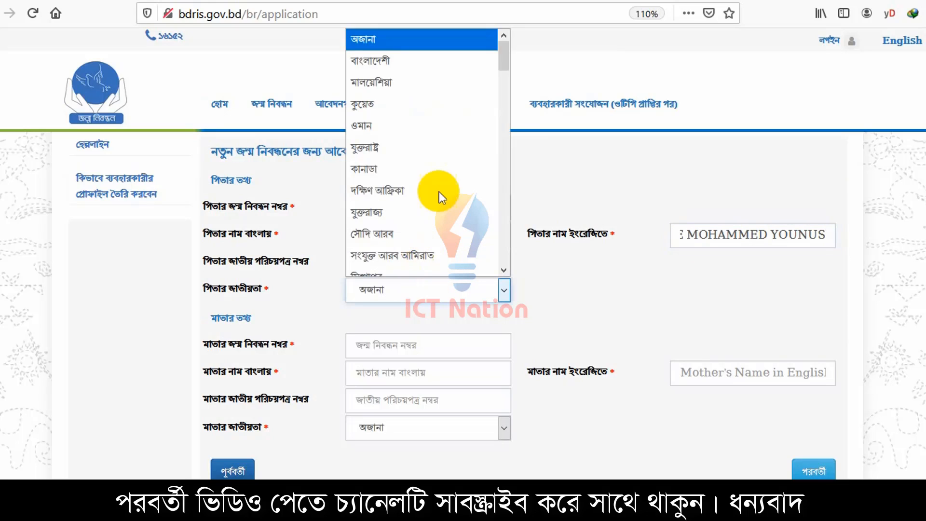
{"action": "left_click", "coordinate": [424, 60]}
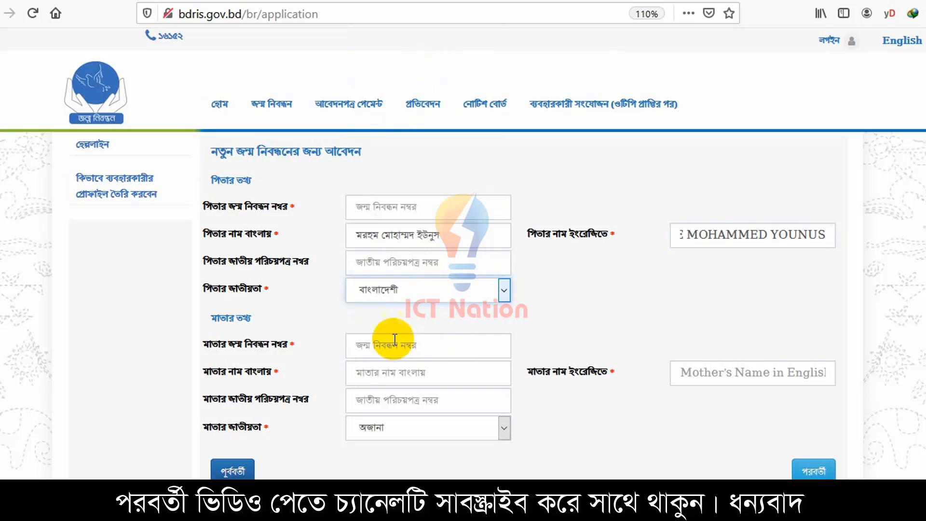
Fill in the mother's name in Bangla and in English from the saved suggestions
{"action": "left_click", "coordinate": [408, 370]}
{"action": "left_click", "coordinate": [400, 393]}
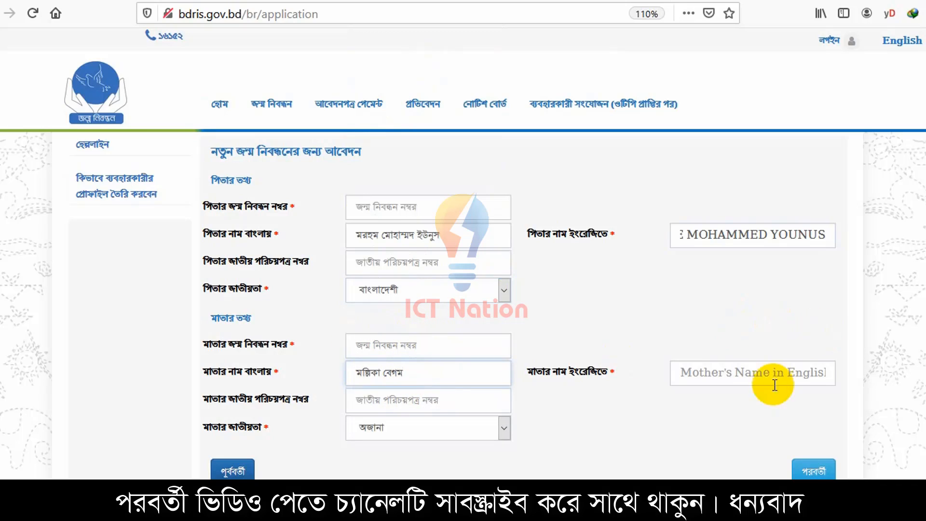
{"action": "left_click", "coordinate": [760, 373]}
{"action": "left_click", "coordinate": [707, 393]}
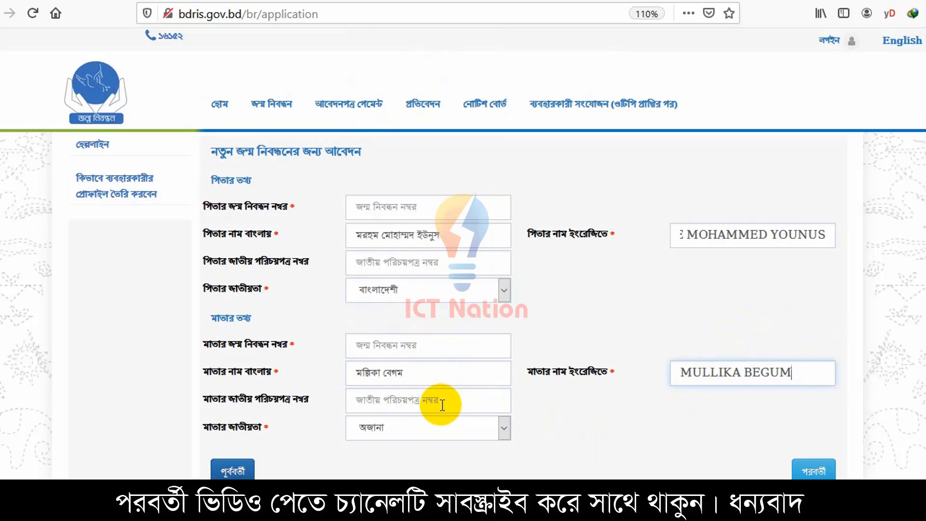
Fill in the mother's national identity card number from the saved suggestion and set her nationality to বাংলাদেশী
{"action": "left_click", "coordinate": [424, 398]}
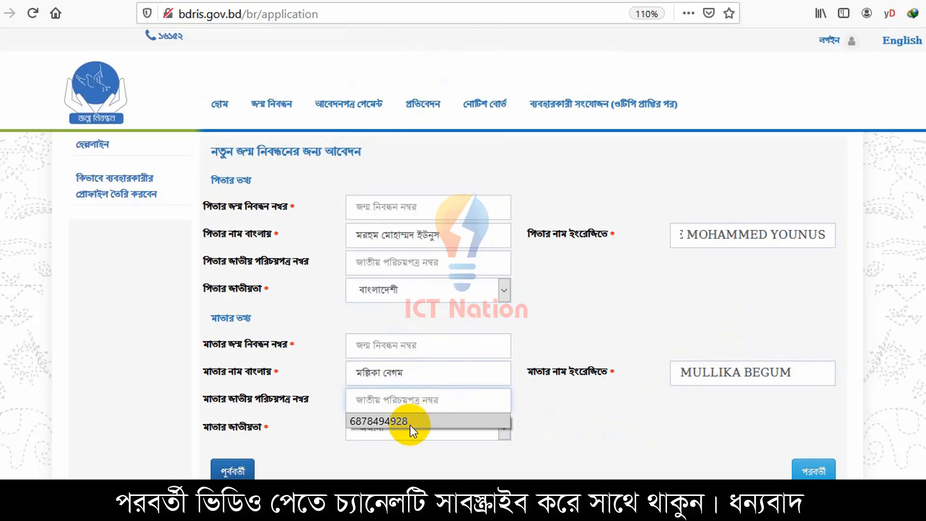
{"action": "left_click", "coordinate": [410, 424]}
{"action": "left_click", "coordinate": [424, 429]}
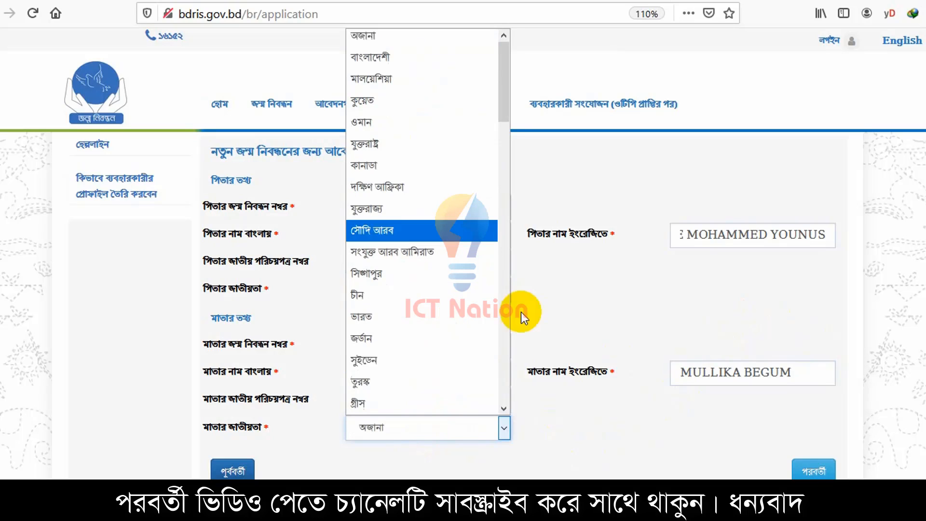
{"action": "left_click", "coordinate": [441, 59]}
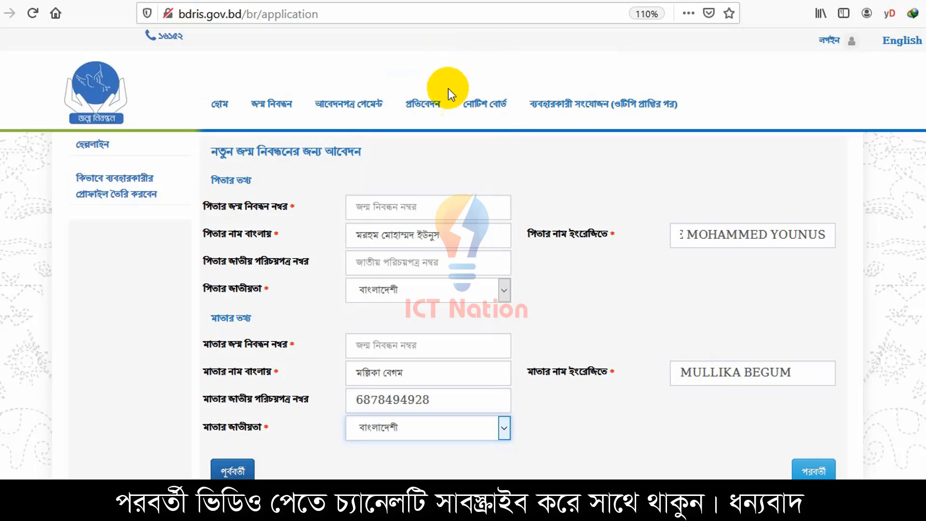
Check the completed father's and mother's information and continue to the permanent and present address page
{"action": "scroll", "coordinate": [562, 201], "scroll_direction": "down", "scroll_amount": 2}
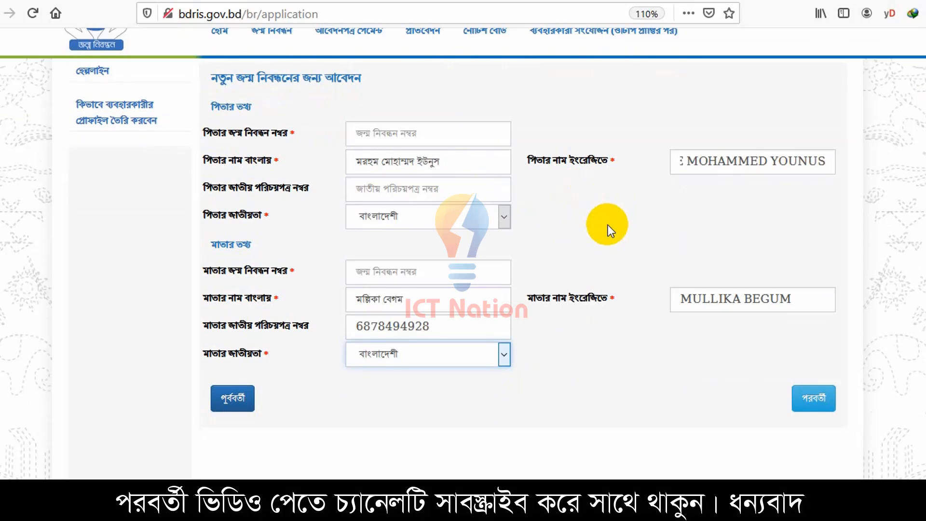
{"action": "scroll", "coordinate": [606, 224], "scroll_direction": "up", "scroll_amount": 1}
{"action": "scroll", "coordinate": [606, 225], "scroll_direction": "down", "scroll_amount": 1}
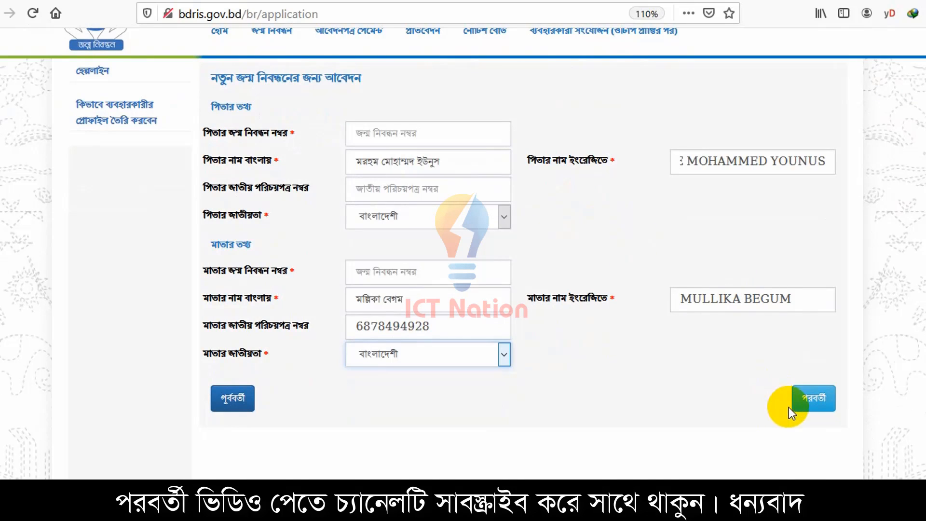
{"action": "left_click", "coordinate": [815, 398]}
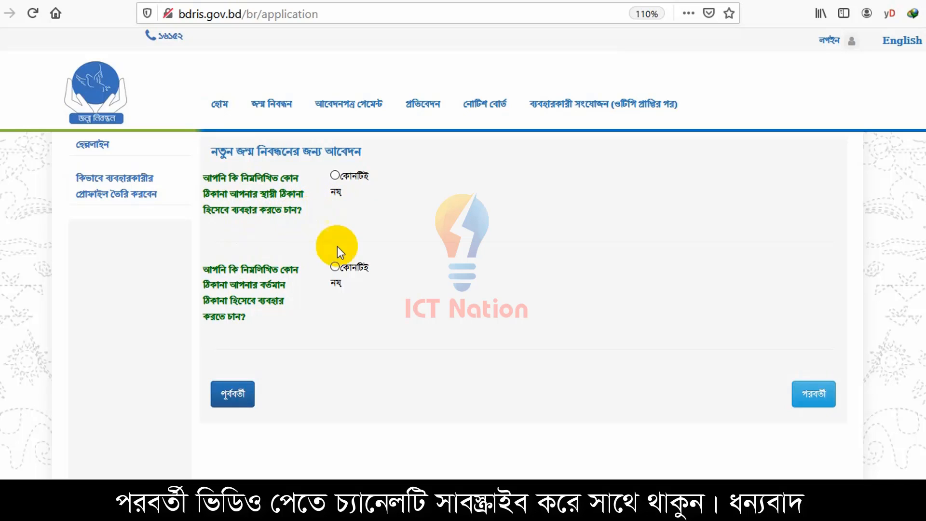
Answer কোনটিই নয় to the permanent address question and mark the permanent address as the same as the birthplace address
{"action": "left_click", "coordinate": [333, 174]}
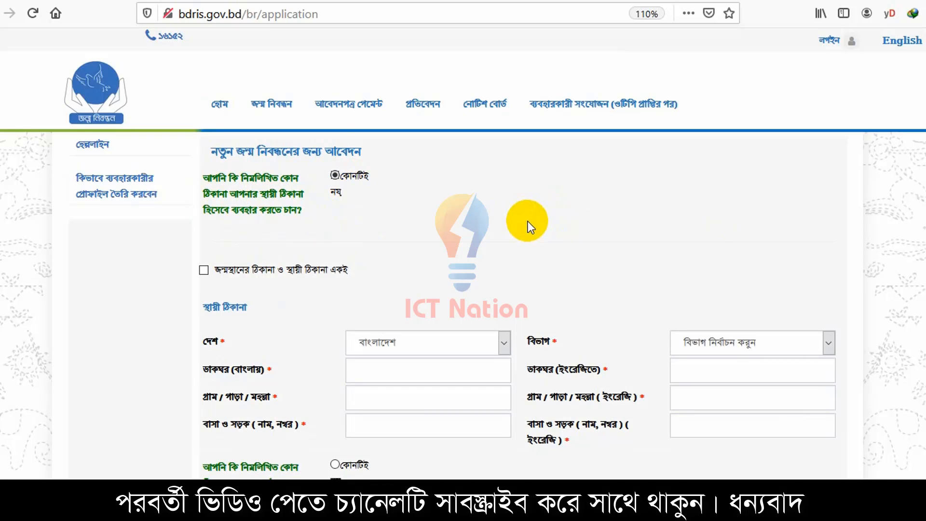
{"action": "scroll", "coordinate": [527, 221], "scroll_direction": "down", "scroll_amount": 3}
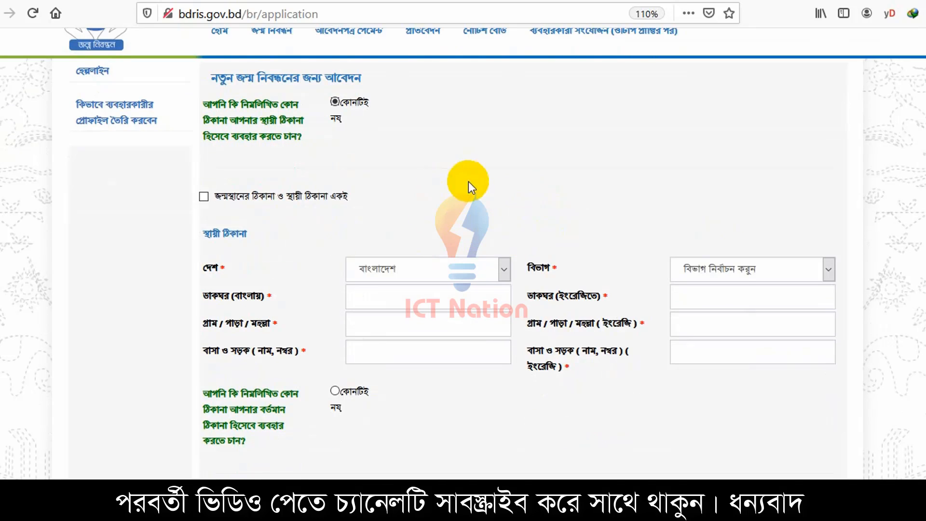
{"action": "scroll", "coordinate": [470, 186], "scroll_direction": "down", "scroll_amount": 3}
{"action": "scroll", "coordinate": [510, 217], "scroll_direction": "up", "scroll_amount": 3}
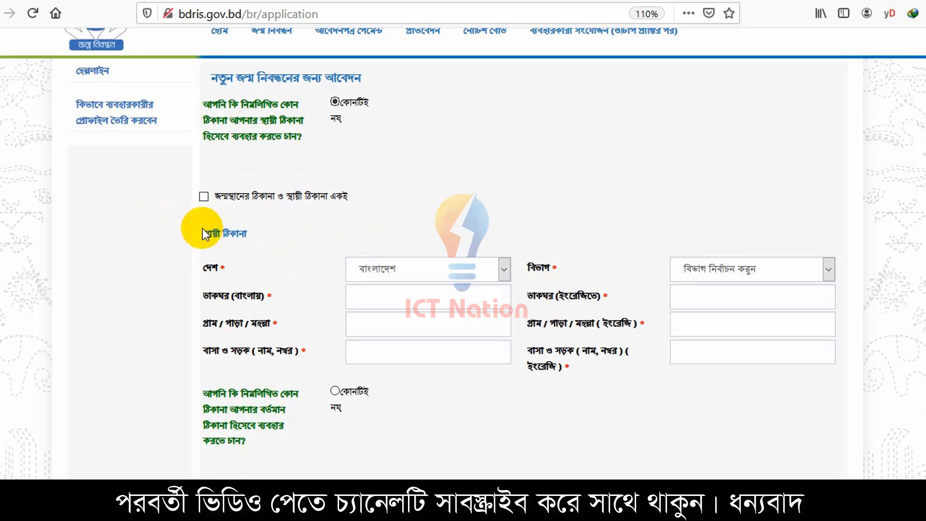
{"action": "left_click", "coordinate": [202, 195]}
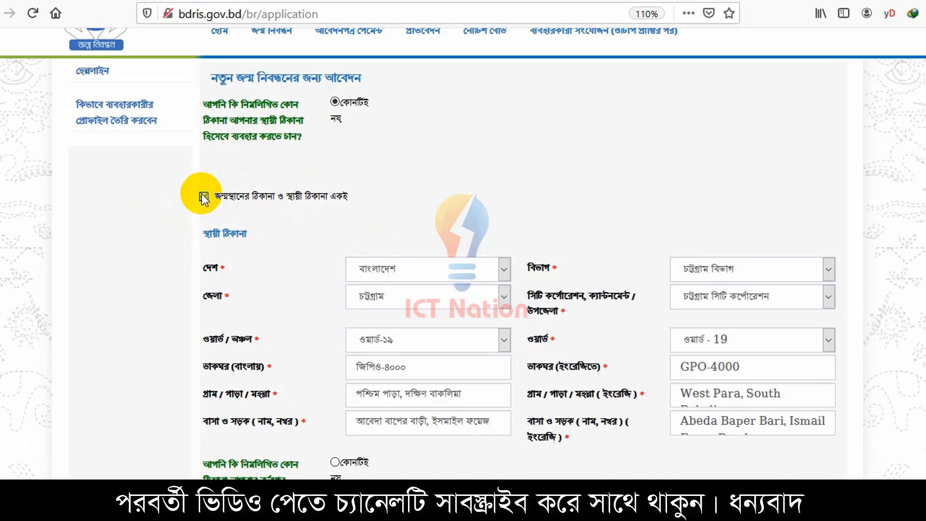
{"action": "scroll", "coordinate": [539, 296], "scroll_direction": "down", "scroll_amount": 3}
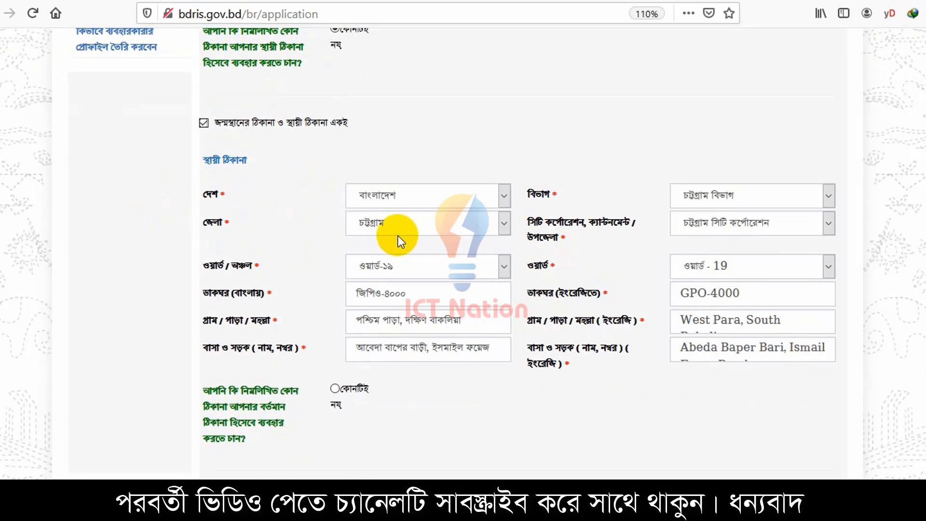
{"action": "left_click", "coordinate": [203, 124]}
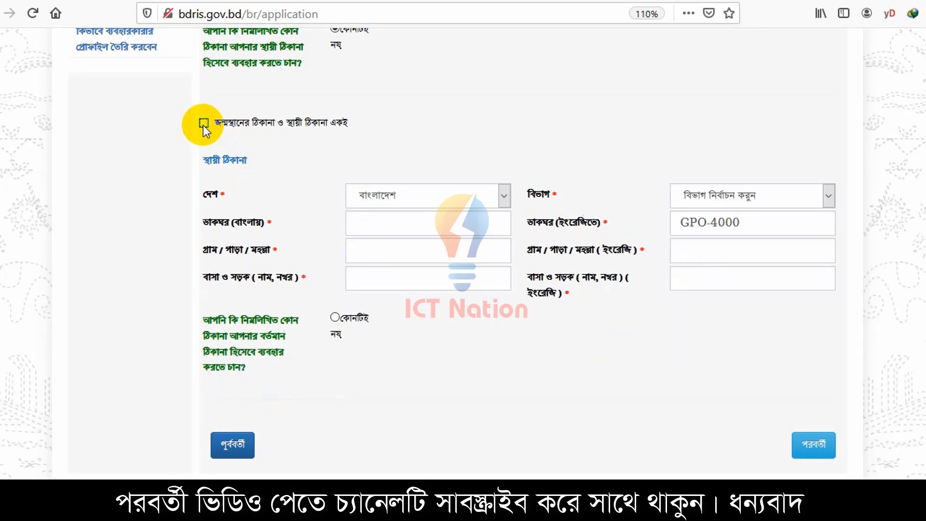
{"action": "left_click", "coordinate": [427, 239]}
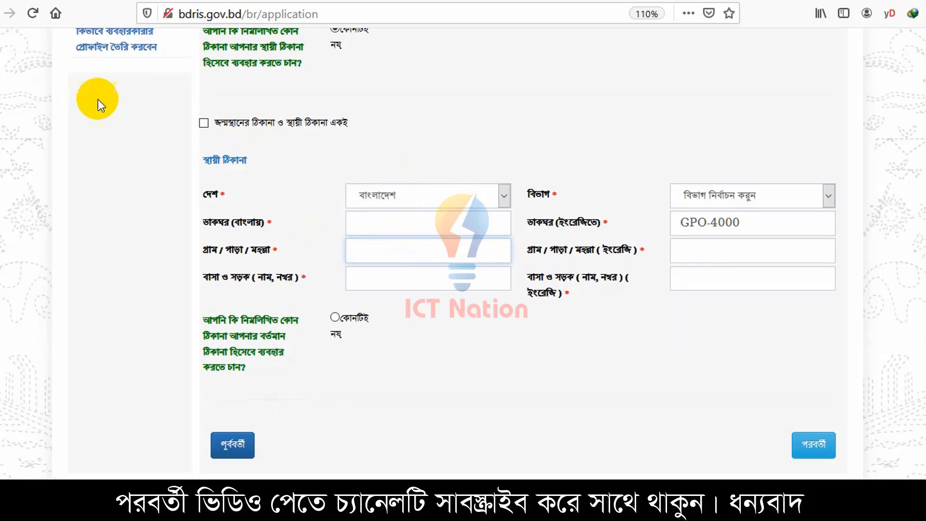
{"action": "left_click", "coordinate": [204, 124]}
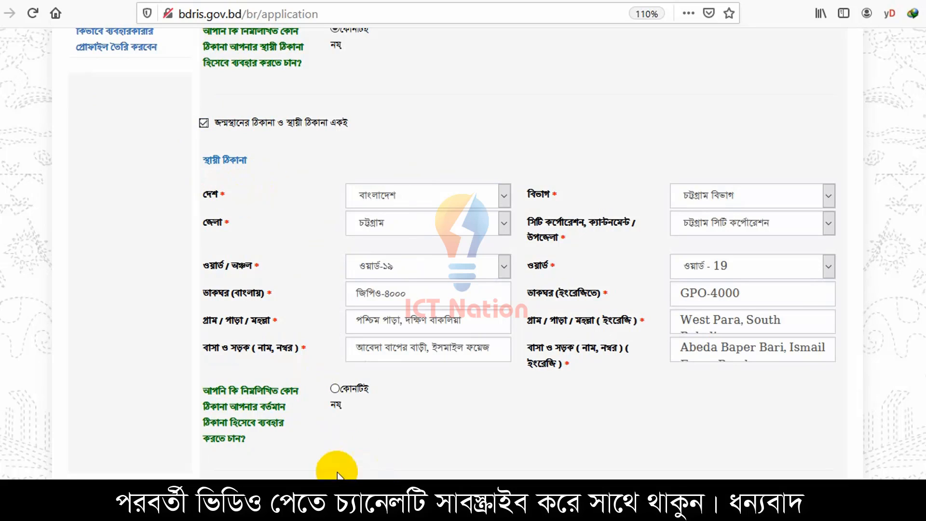
Answer কোনটিই নয় to the present address question and mark the present address as the same as the permanent address
{"action": "scroll", "coordinate": [259, 430], "scroll_direction": "down", "scroll_amount": 3}
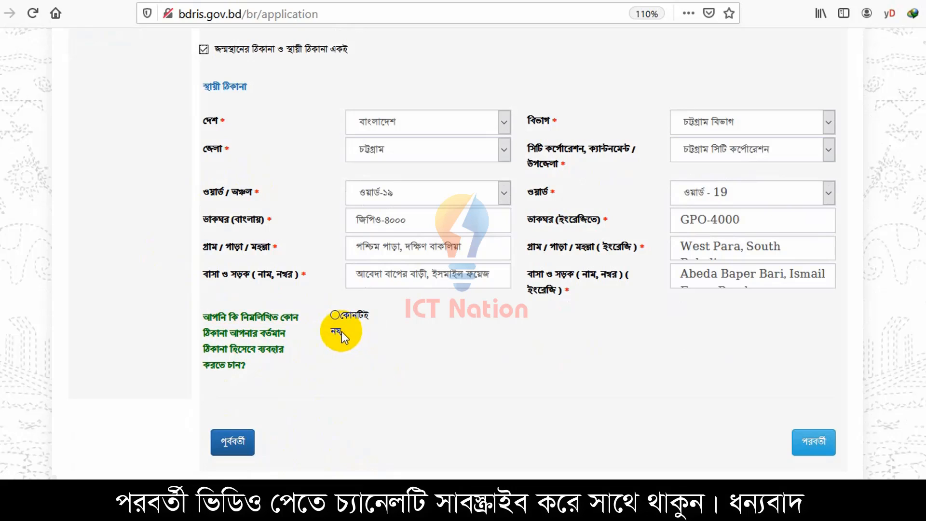
{"action": "left_click", "coordinate": [336, 314]}
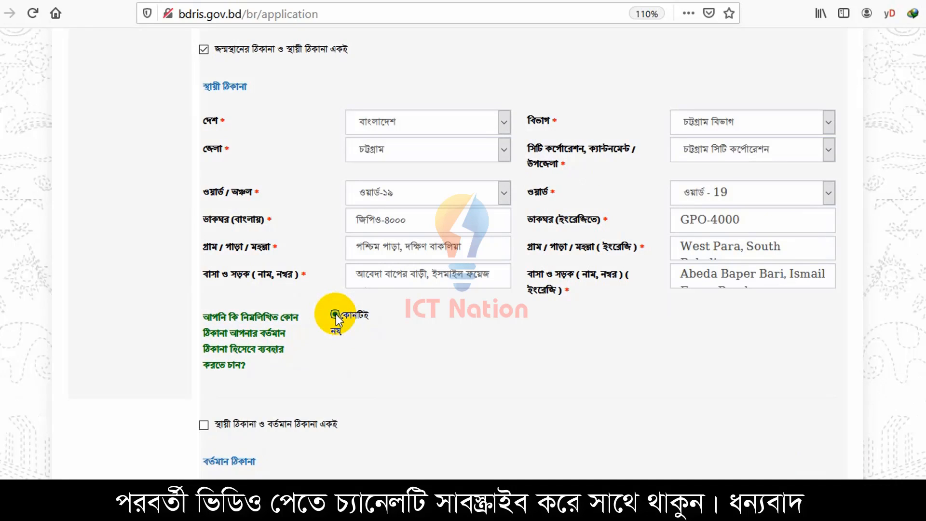
{"action": "scroll", "coordinate": [396, 359], "scroll_direction": "down", "scroll_amount": 3}
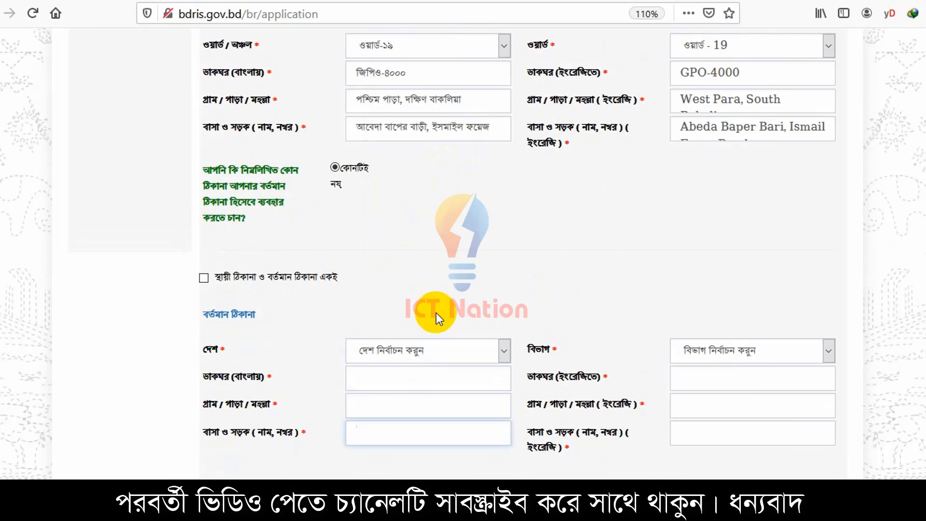
{"action": "scroll", "coordinate": [408, 268], "scroll_direction": "down", "scroll_amount": 2}
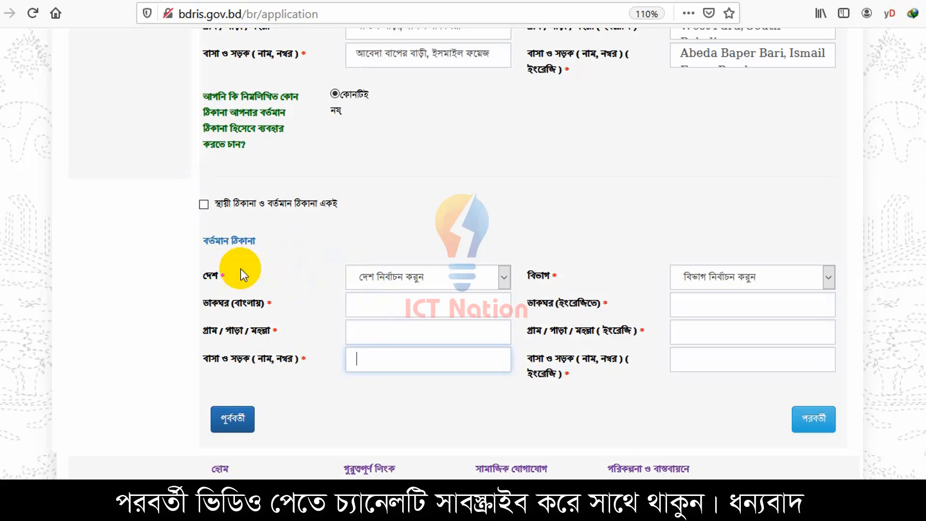
{"action": "left_click", "coordinate": [202, 204]}
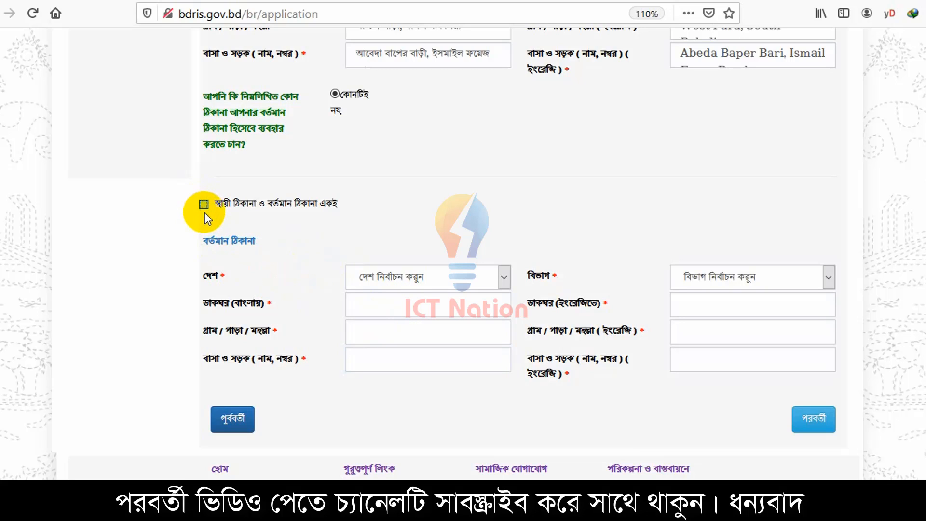
{"action": "left_click", "coordinate": [203, 203]}
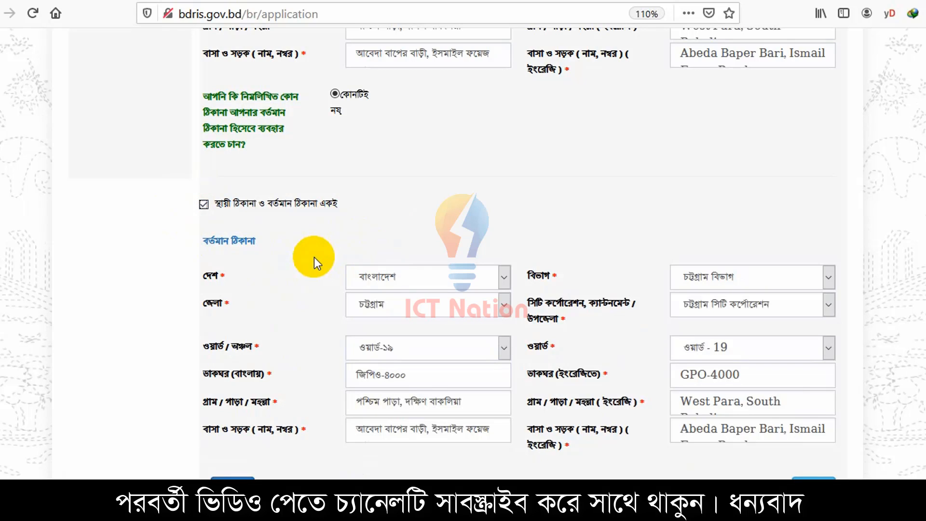
Check the filled-in present address and continue to the applicant's attestation section (আবেদনকারীর প্রত্যয়ন)
{"action": "scroll", "coordinate": [314, 257], "scroll_direction": "down", "scroll_amount": 3}
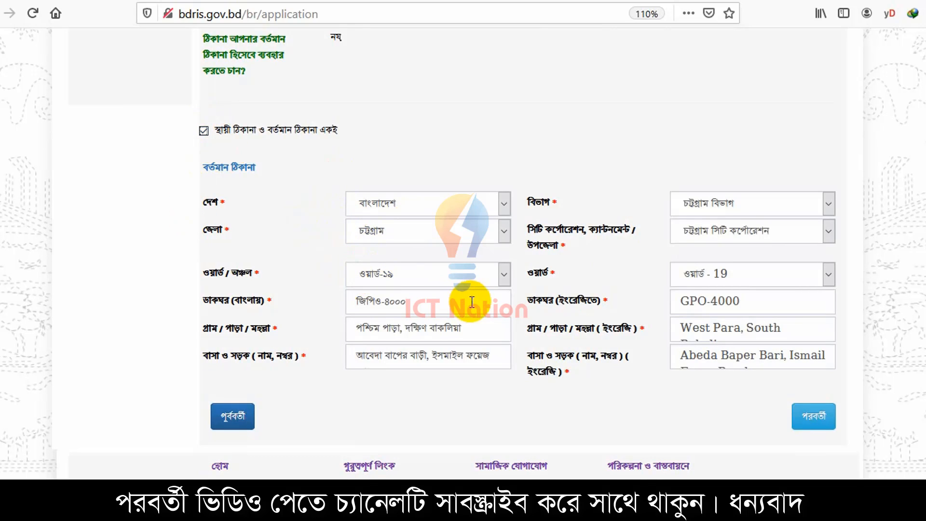
{"action": "scroll", "coordinate": [656, 157], "scroll_direction": "down", "scroll_amount": 3}
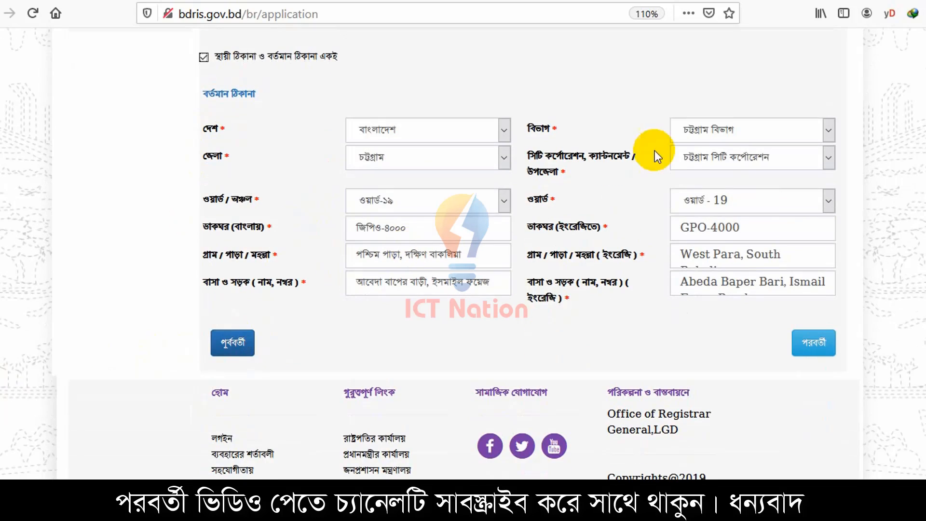
{"action": "left_click", "coordinate": [814, 347]}
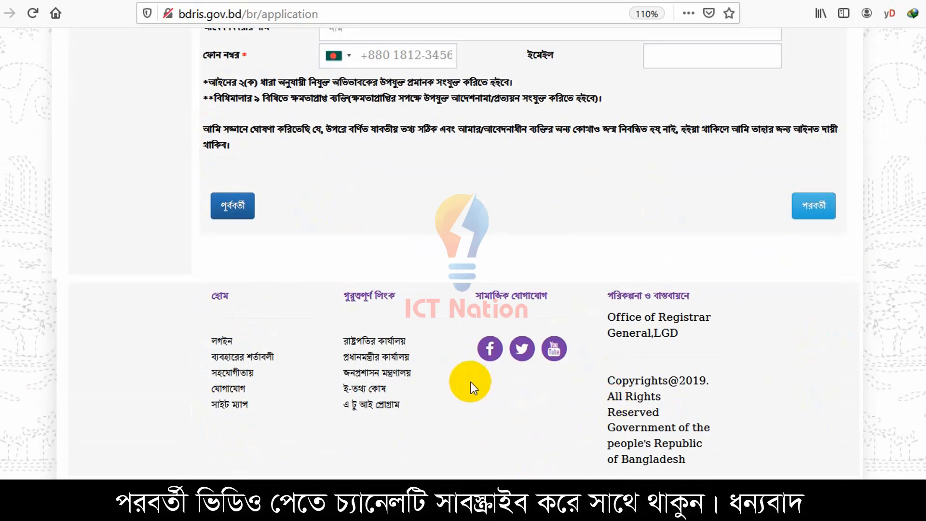
{"action": "scroll", "coordinate": [392, 273], "scroll_direction": "up", "scroll_amount": 7}
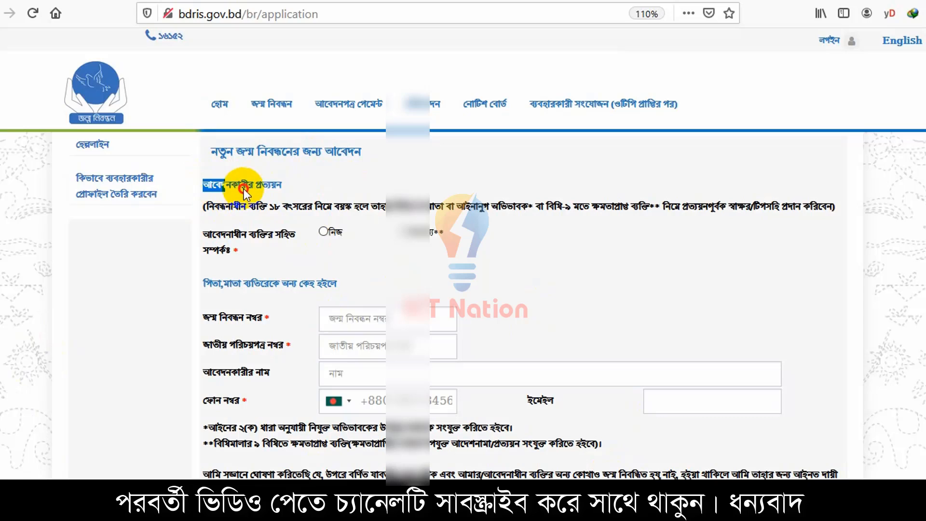
{"action": "left_click", "coordinate": [285, 190]}
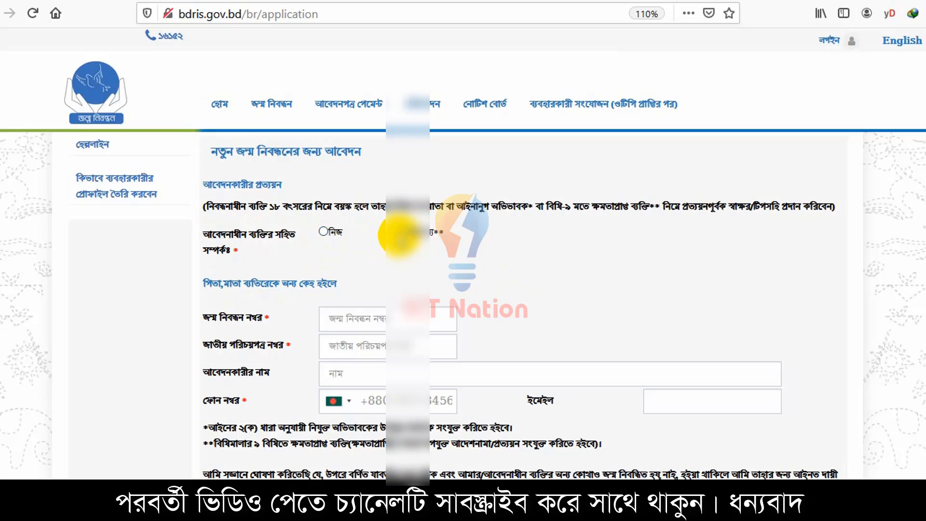
Try the নিজ relationship and the option for another person, and go through the ID number, name and email fields
{"action": "left_click", "coordinate": [324, 231]}
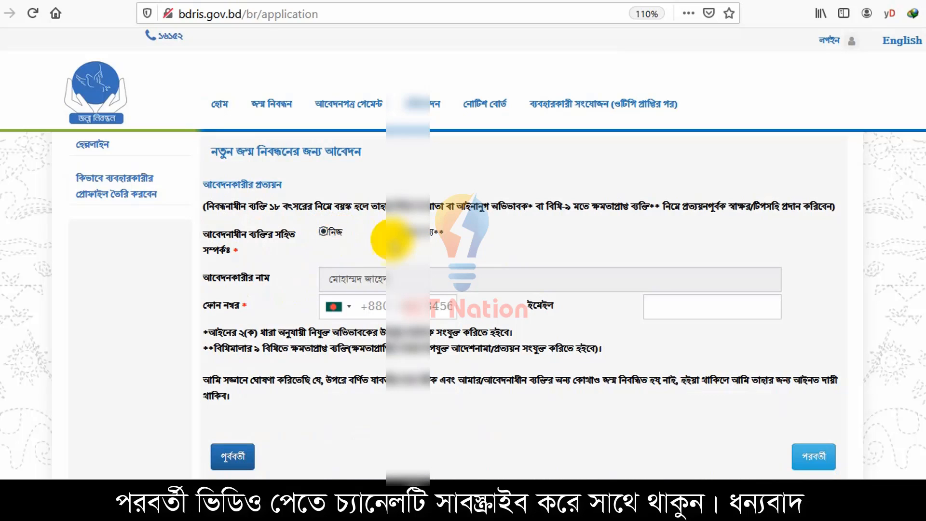
{"action": "left_click", "coordinate": [404, 231]}
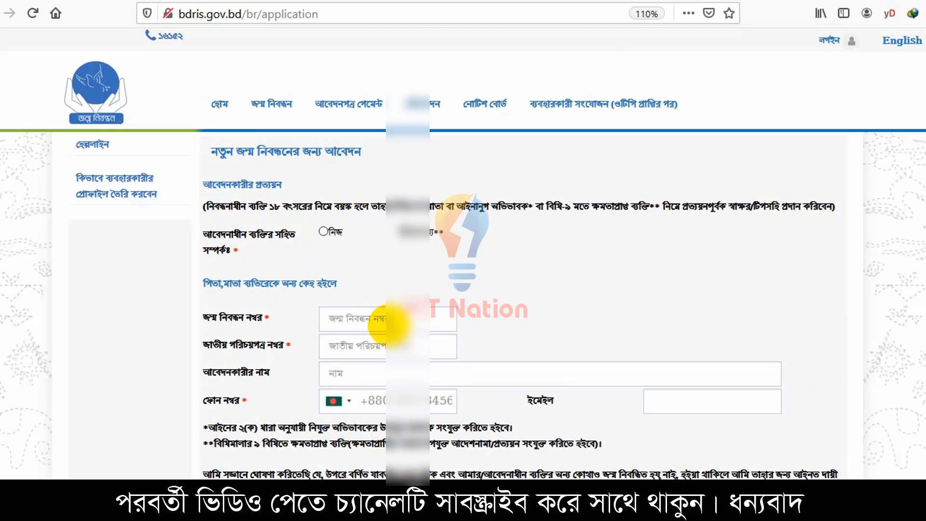
{"action": "scroll", "coordinate": [382, 316], "scroll_direction": "down", "scroll_amount": 2}
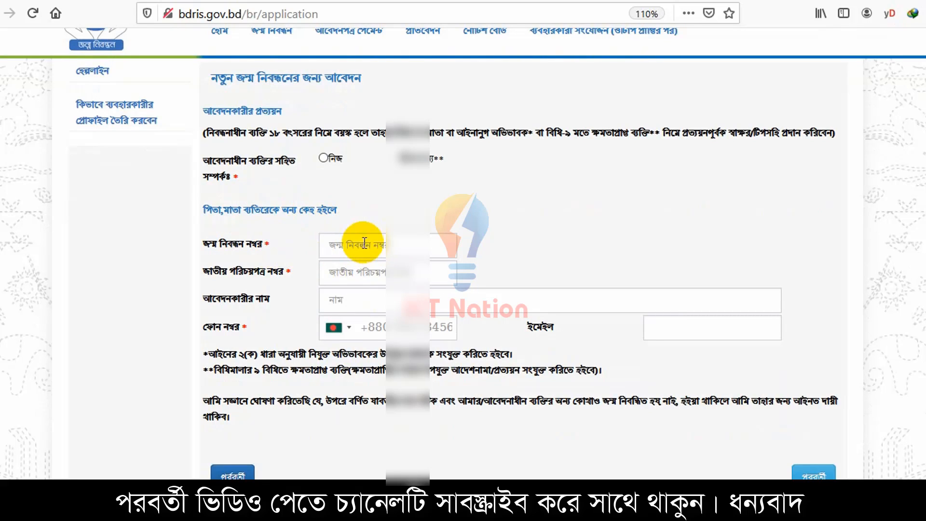
{"action": "left_click", "coordinate": [373, 273]}
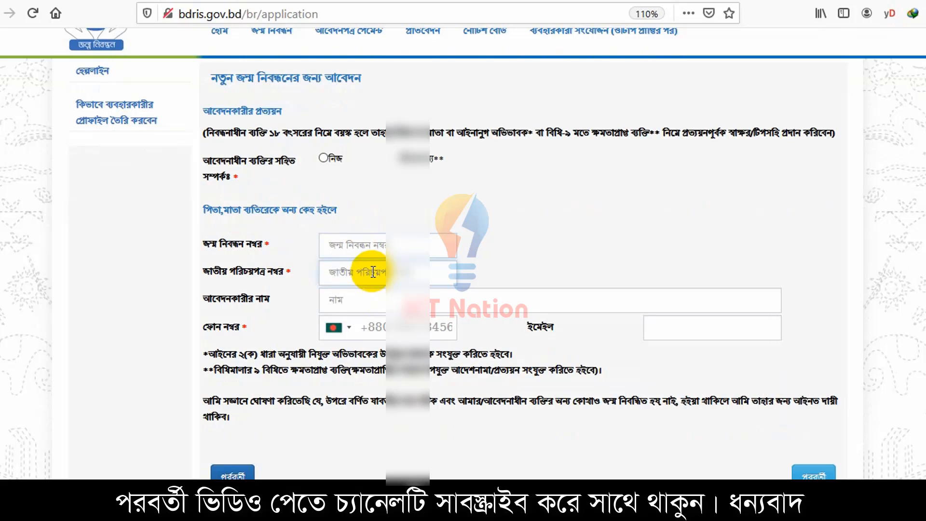
{"action": "left_click", "coordinate": [381, 295]}
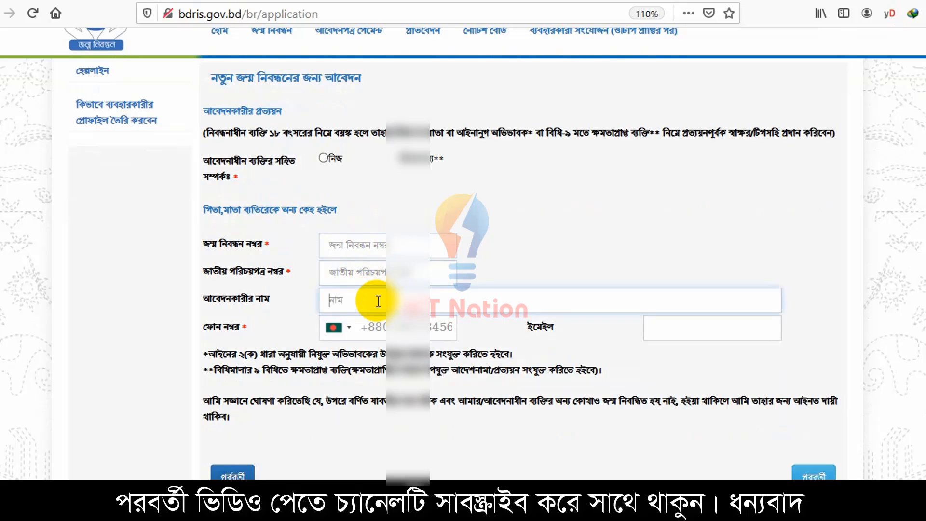
{"action": "left_click", "coordinate": [699, 324]}
{"action": "left_click", "coordinate": [479, 227]}
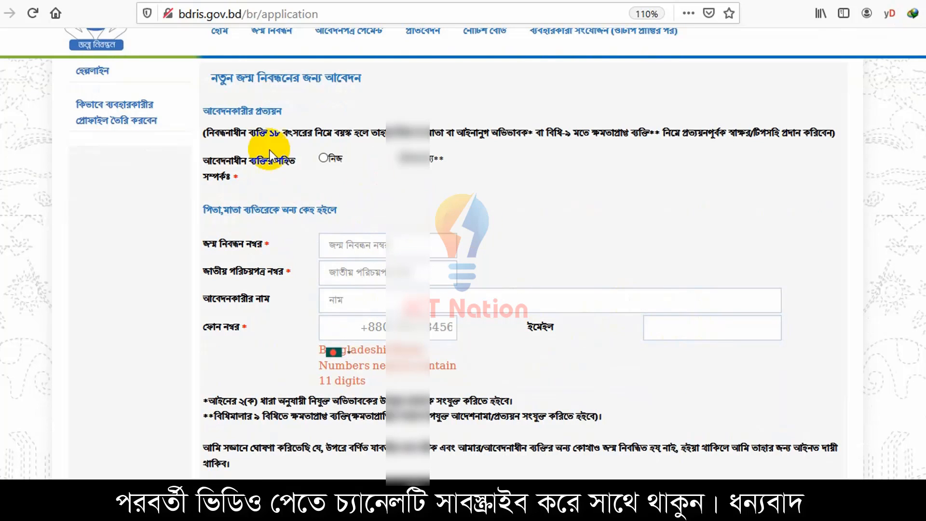
{"action": "scroll", "coordinate": [390, 183], "scroll_direction": "up", "scroll_amount": 3}
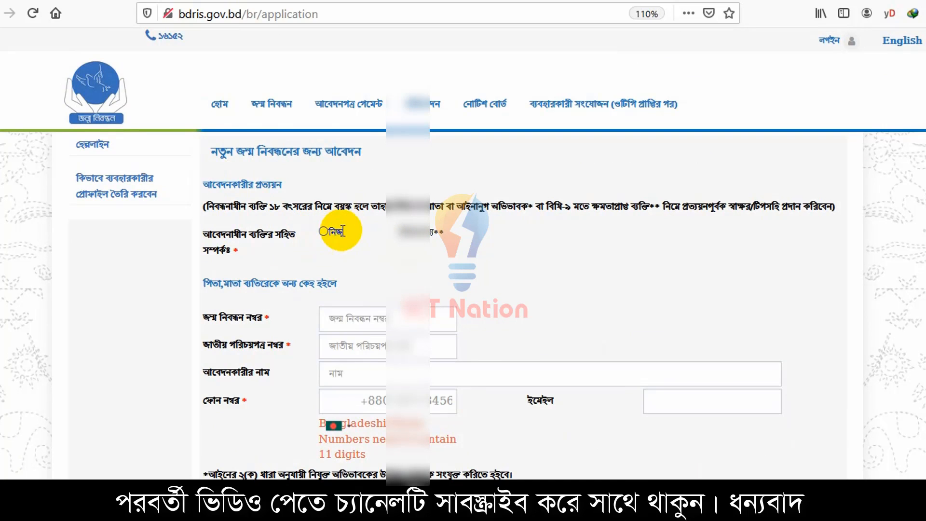
Set the applicant's relationship to নিজ and fill in the applicant's phone number and email address
{"action": "left_click", "coordinate": [323, 232]}
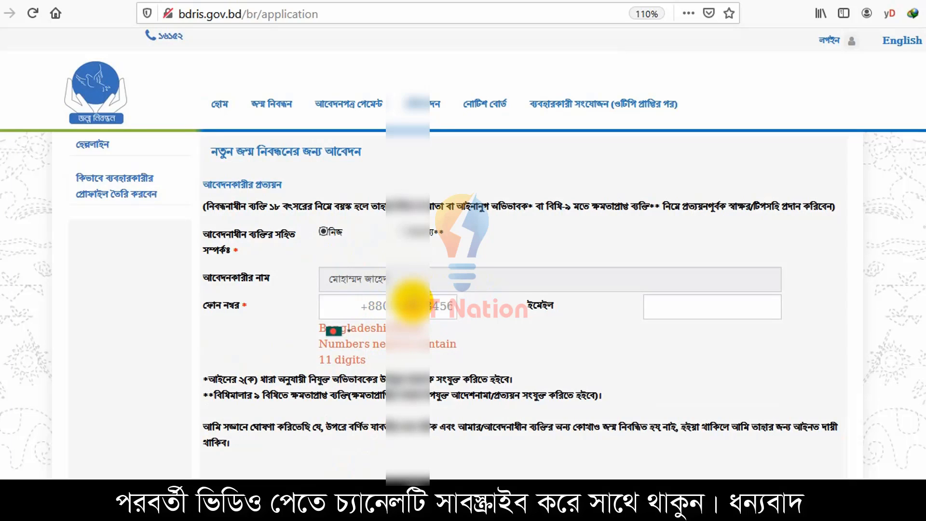
{"action": "left_click", "coordinate": [412, 302]}
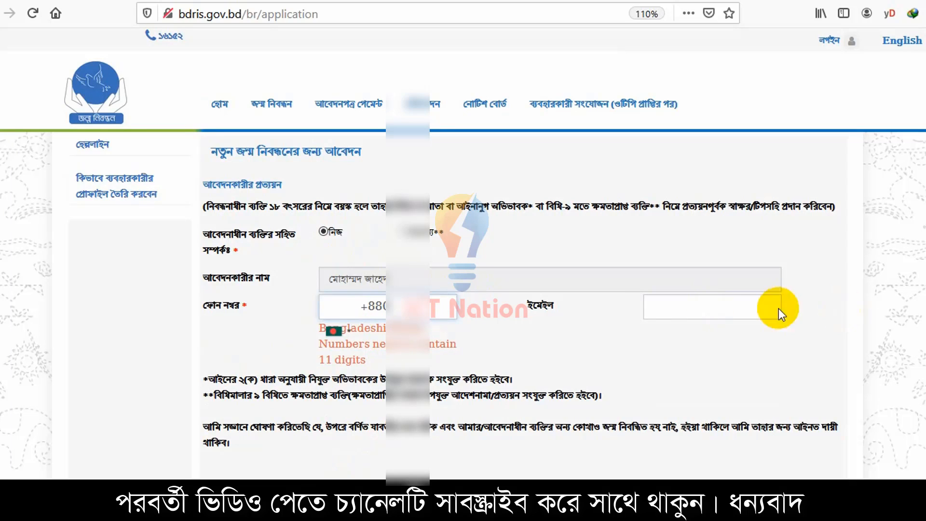
{"action": "left_click", "coordinate": [649, 306]}
{"action": "scroll", "coordinate": [583, 296], "scroll_direction": "down", "scroll_amount": 2}
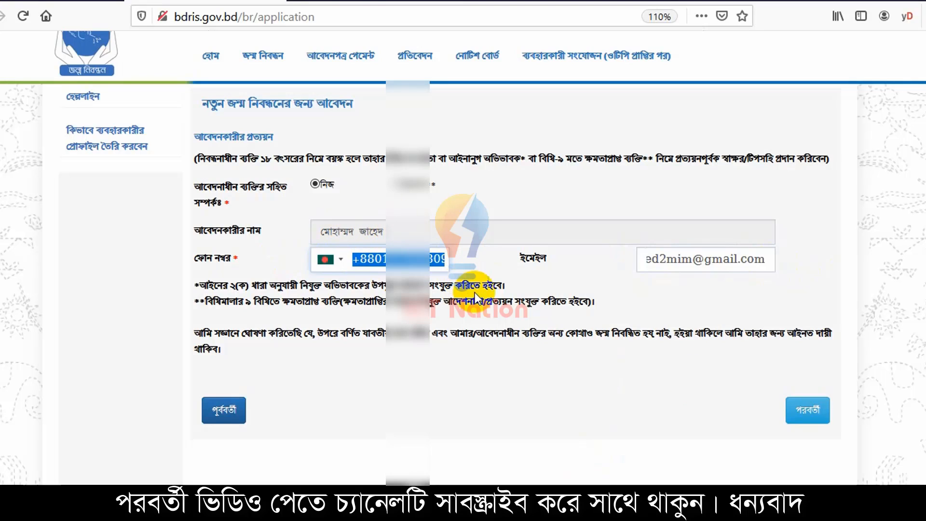
Continue to the pre-submission summary and review the registrant's, parents' and applicant's details
{"action": "left_click", "coordinate": [820, 408]}
{"action": "scroll", "coordinate": [618, 330], "scroll_direction": "down", "scroll_amount": 3}
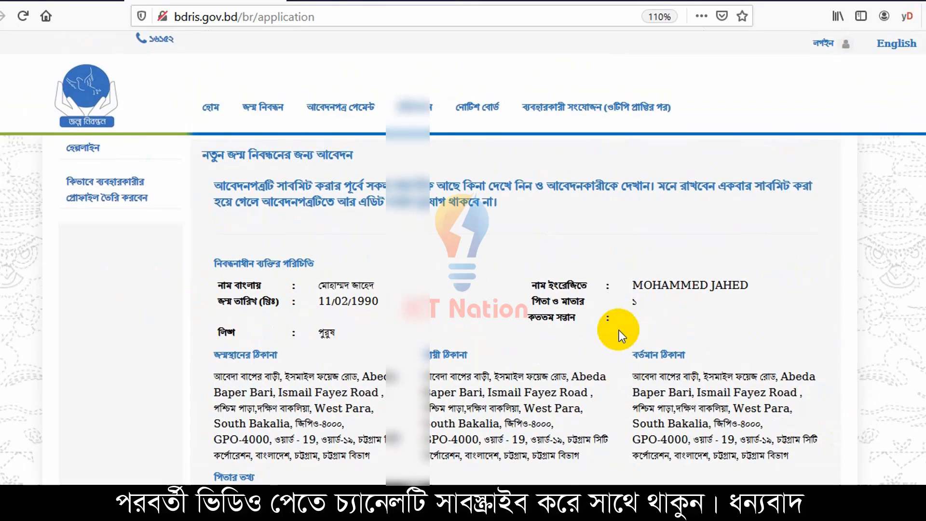
{"action": "scroll", "coordinate": [620, 330], "scroll_direction": "down", "scroll_amount": 10}
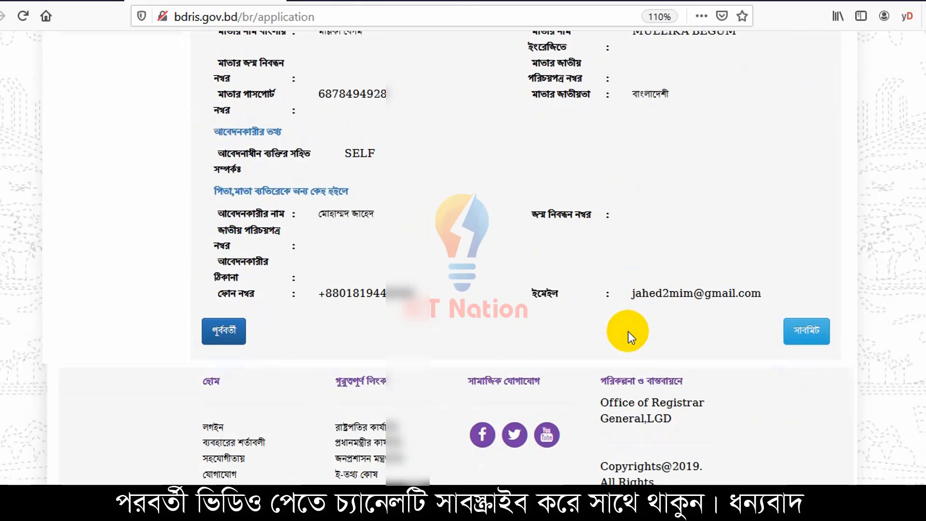
{"action": "scroll", "coordinate": [629, 332], "scroll_direction": "up", "scroll_amount": 15}
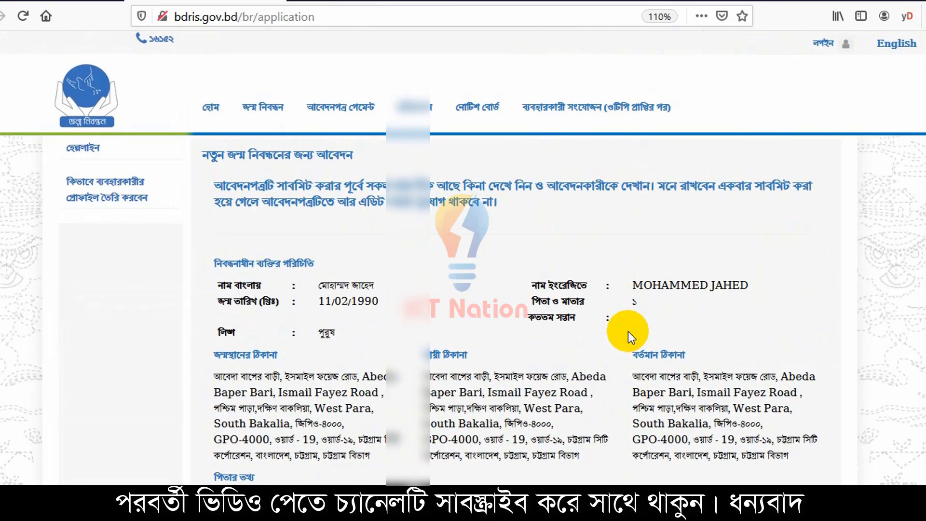
Check the application summary once more down to the applicant's details and submit the birth registration application
{"action": "scroll", "coordinate": [627, 332], "scroll_direction": "down", "scroll_amount": 1}
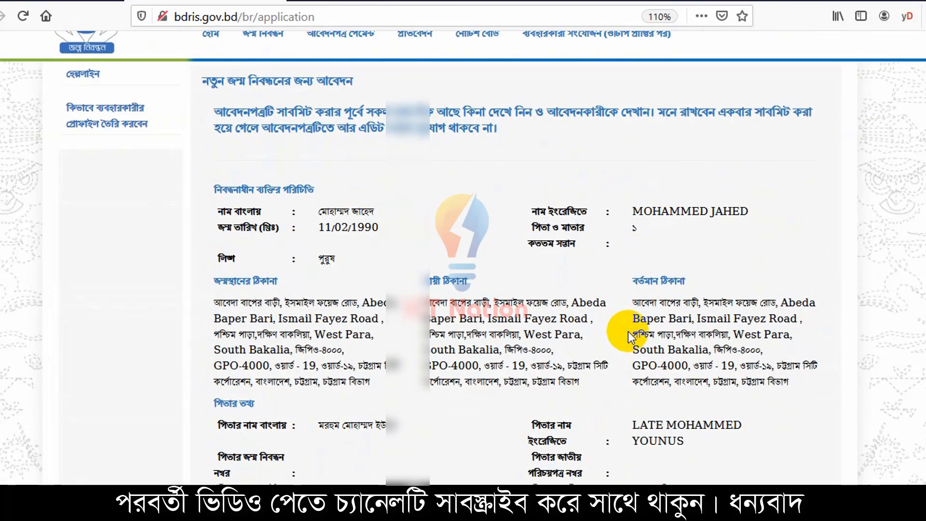
{"action": "scroll", "coordinate": [628, 332], "scroll_direction": "up", "scroll_amount": 1}
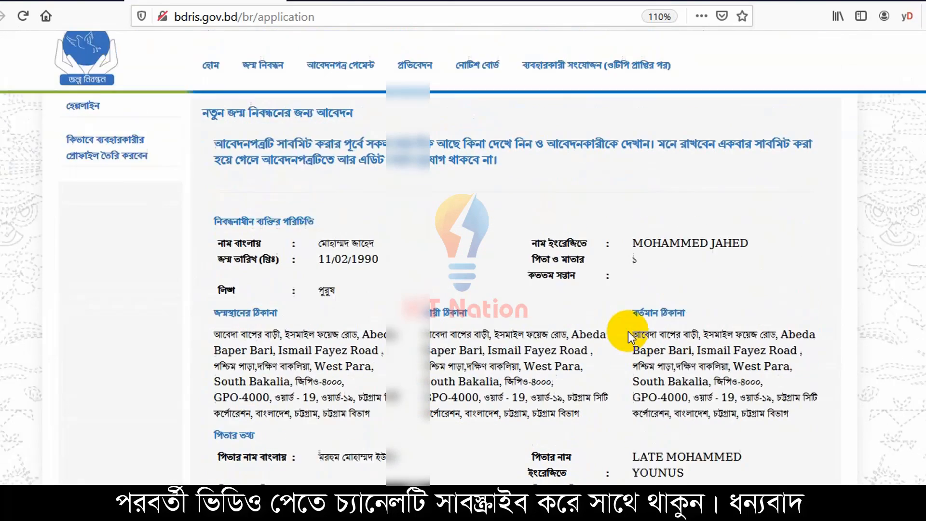
{"action": "scroll", "coordinate": [628, 332], "scroll_direction": "down", "scroll_amount": 12}
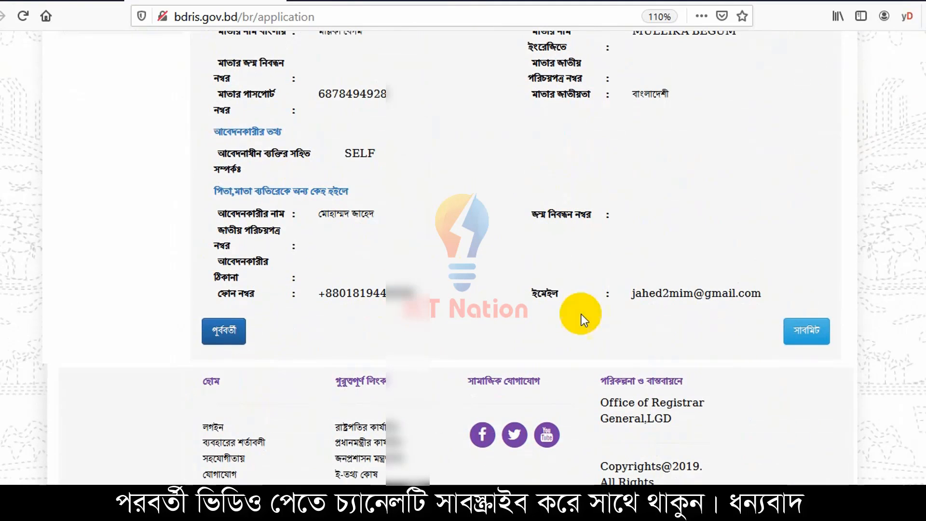
{"action": "left_click", "coordinate": [806, 336]}
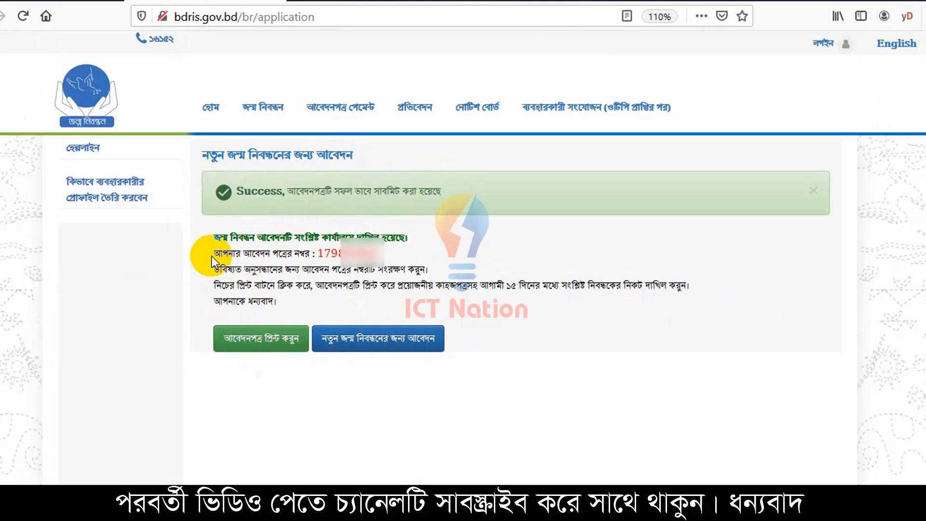
Read the application number and the instructions on keeping it and handing in the printed form with documents
{"action": "left_click_drag", "start_coordinate": [213, 254], "coordinate": [391, 254]}
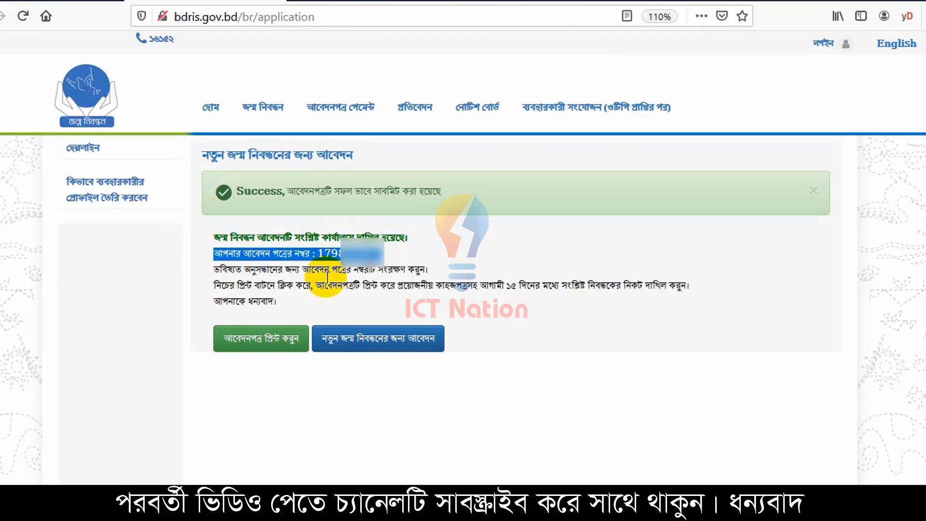
{"action": "left_click", "coordinate": [219, 269]}
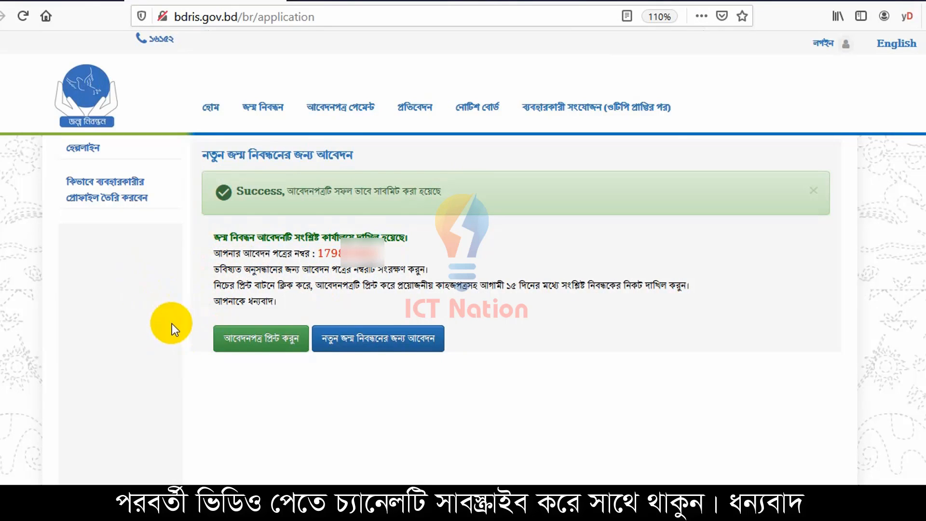
{"action": "left_click_drag", "start_coordinate": [214, 269], "coordinate": [317, 300]}
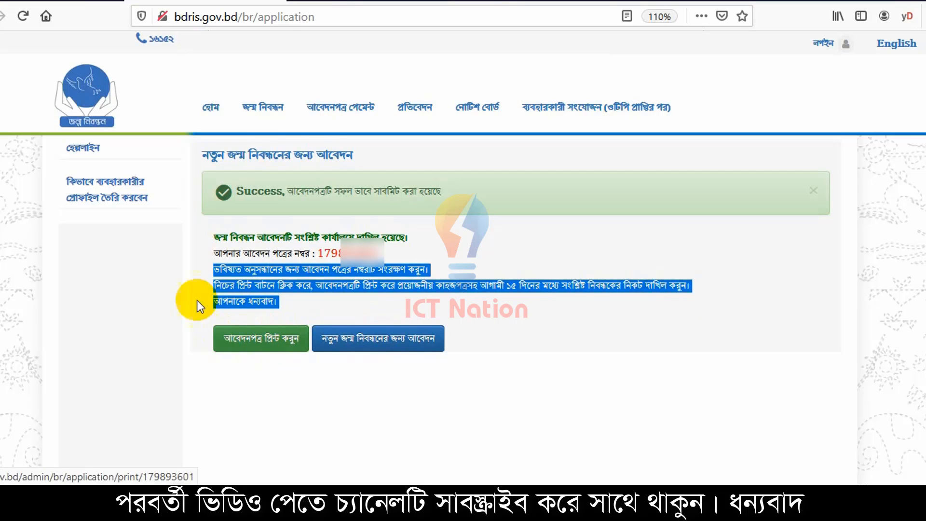
Open the print version of the submitted application and save all pages in portrait as a PDF on the Desktop, keeping the suggested file name
{"action": "left_click", "coordinate": [257, 342]}
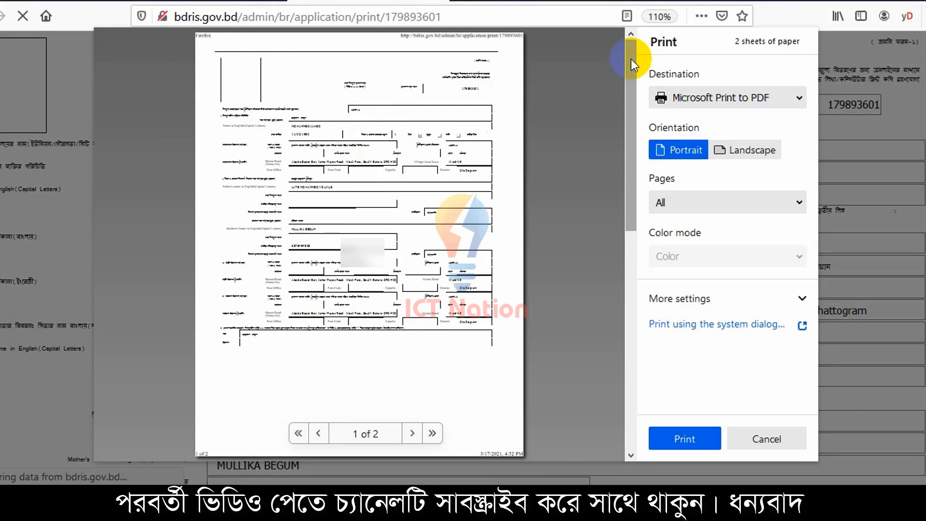
{"action": "left_click_drag", "start_coordinate": [629, 73], "coordinate": [640, 42]}
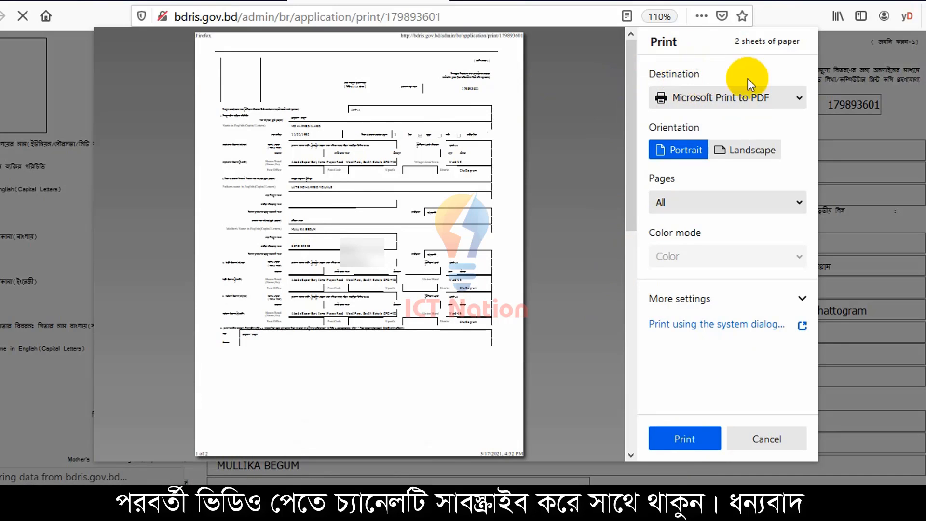
{"action": "left_click", "coordinate": [716, 96]}
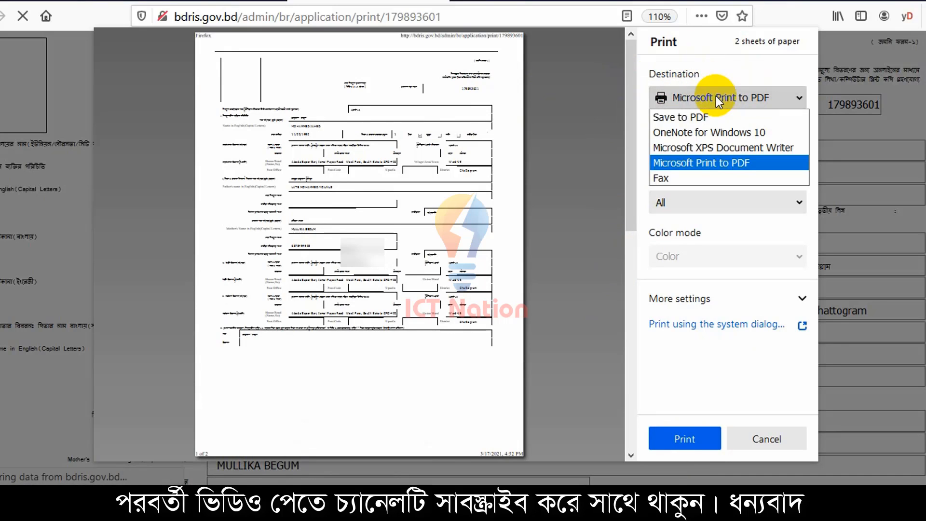
{"action": "left_click", "coordinate": [696, 116]}
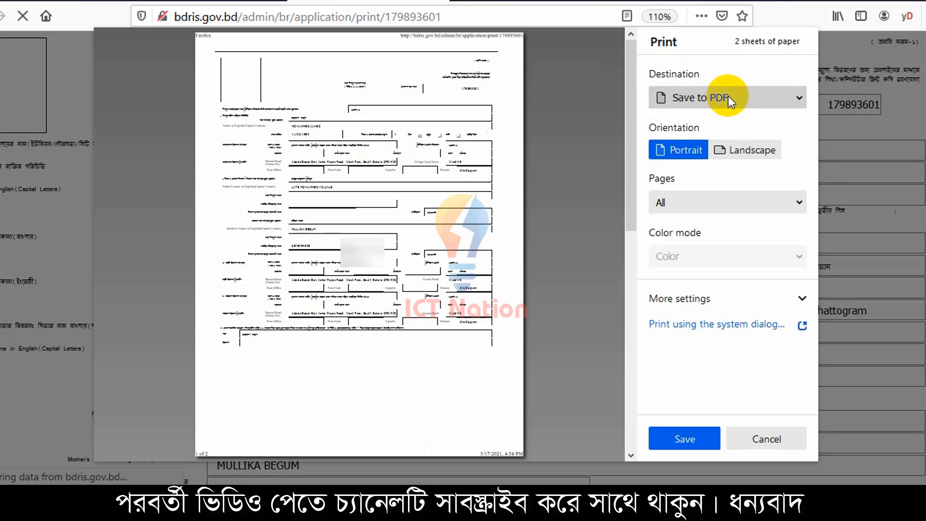
{"action": "left_click", "coordinate": [693, 438]}
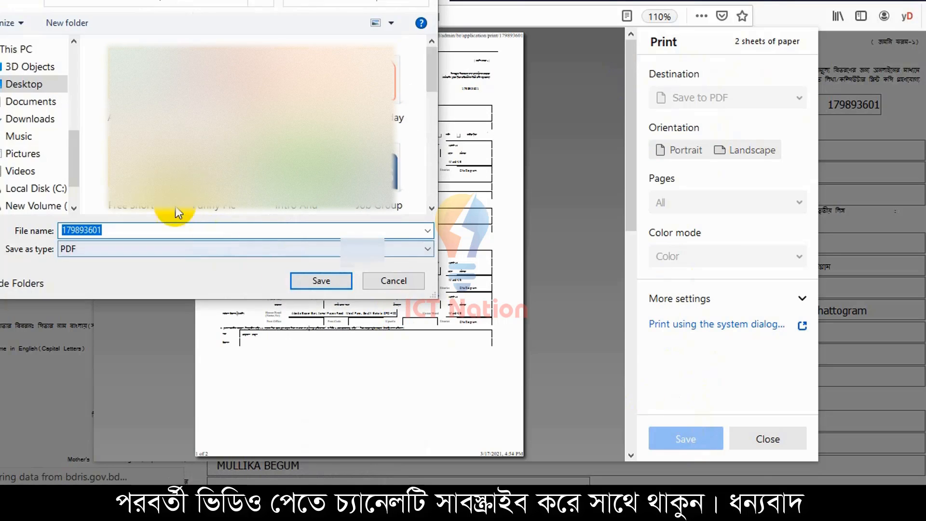
{"action": "left_click", "coordinate": [320, 279]}
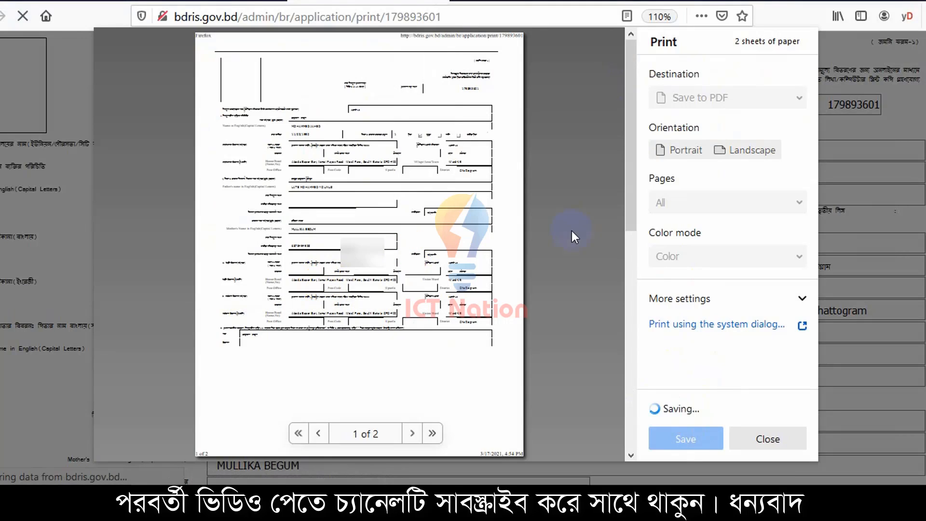